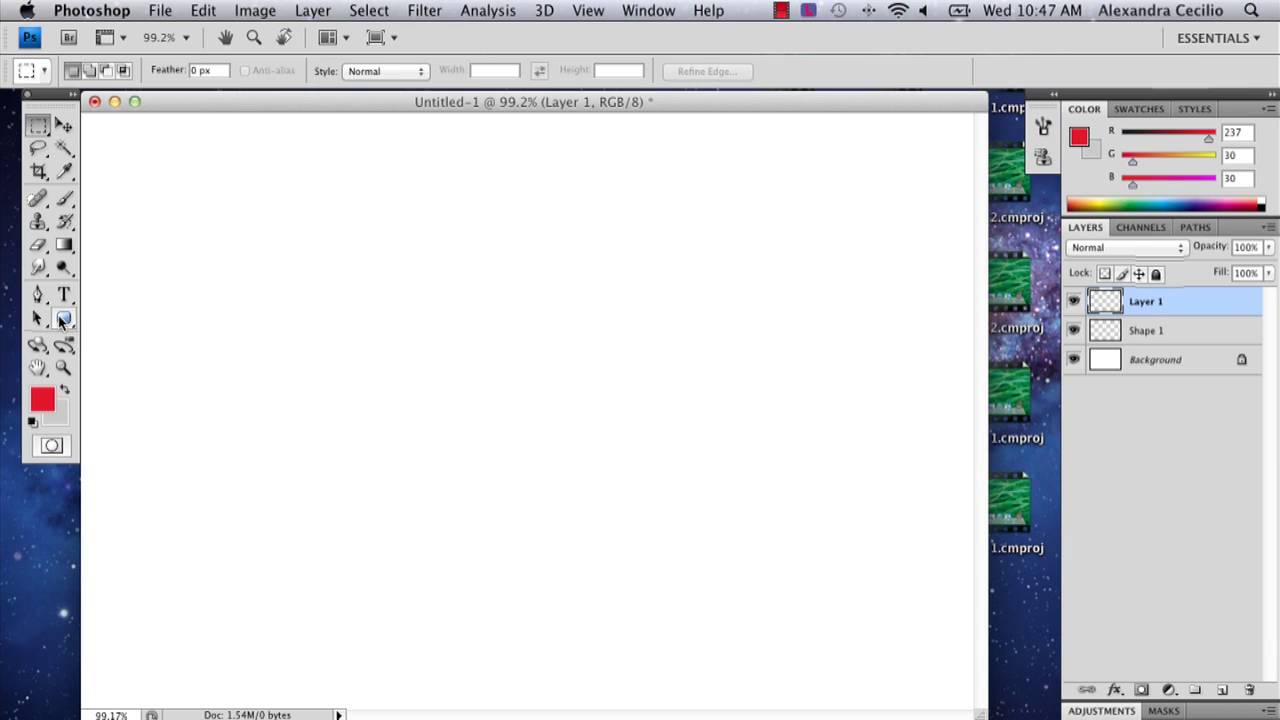
Draw a tall red rounded rectangle with 10 px radius near the canvas centre.
{"action": "left_click", "coordinate": [60, 320]}
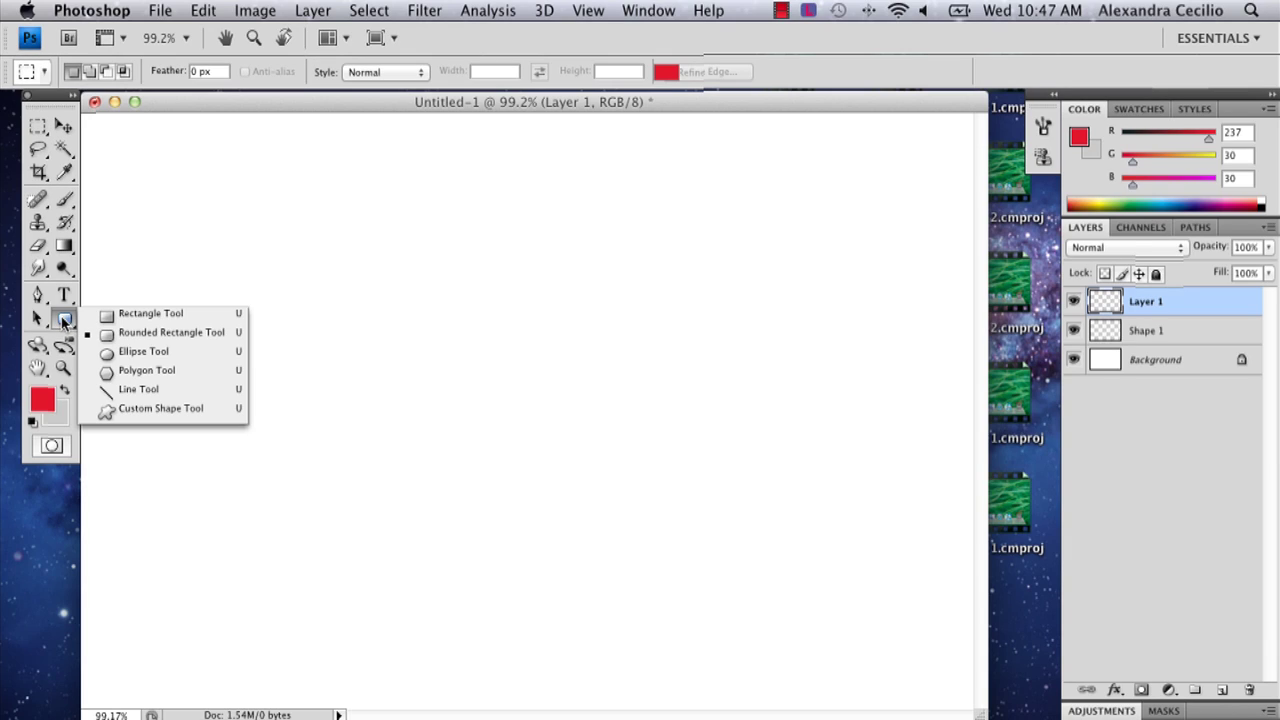
{"action": "left_click", "coordinate": [110, 335]}
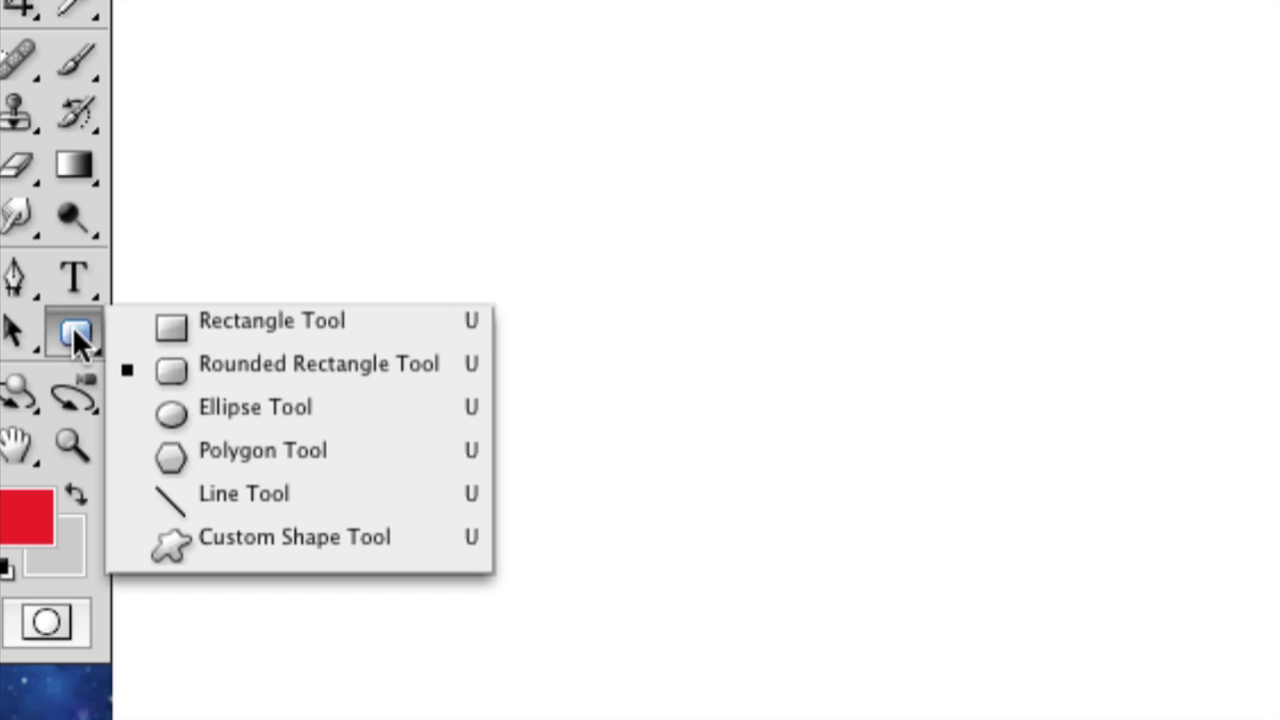
{"action": "left_click", "coordinate": [74, 335]}
{"action": "left_click", "coordinate": [181, 362]}
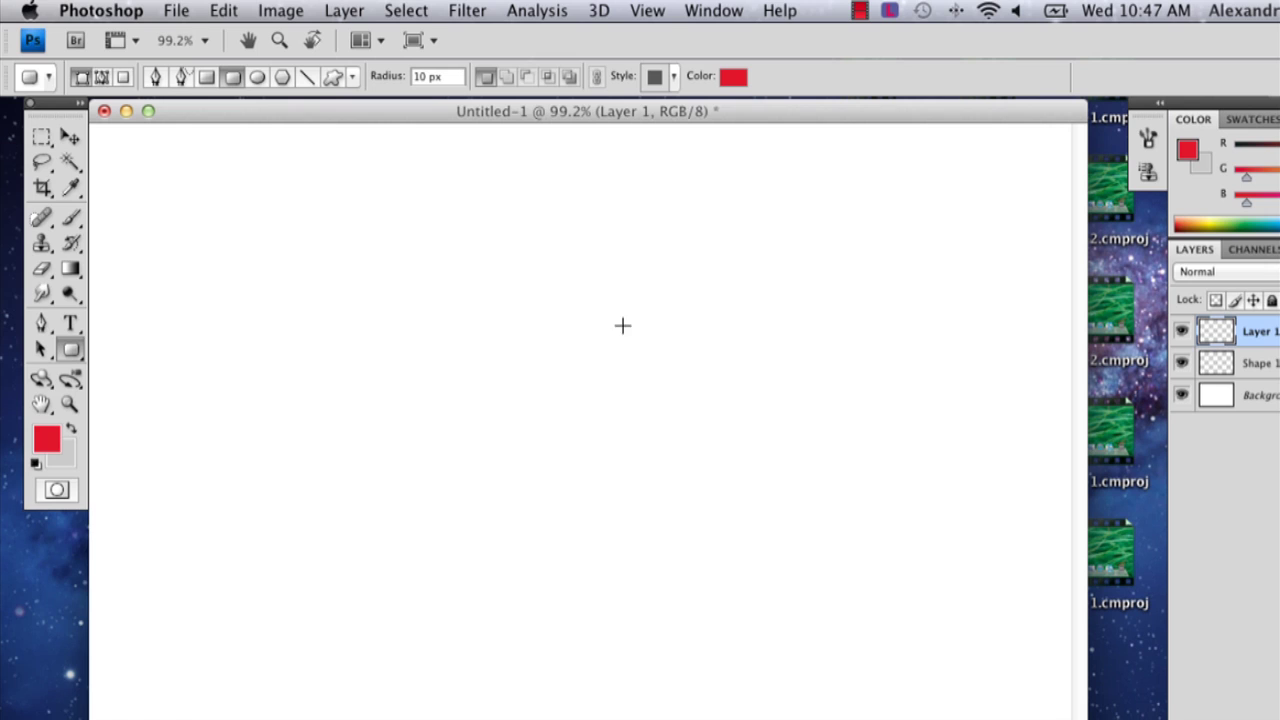
{"action": "left_click_drag", "start_coordinate": [469, 352], "coordinate": [544, 491]}
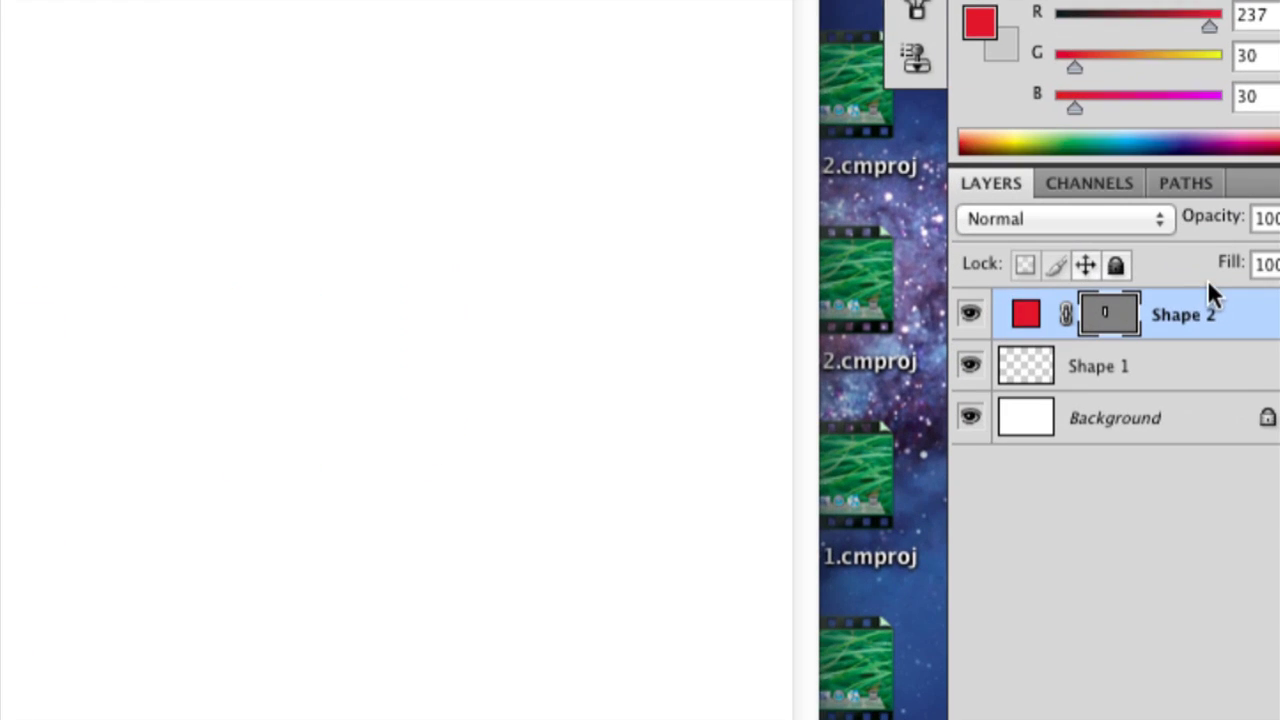
Rasterize Shape 2, delete its left part with a marquee selection, and deselect.
{"action": "right_click", "coordinate": [1196, 300]}
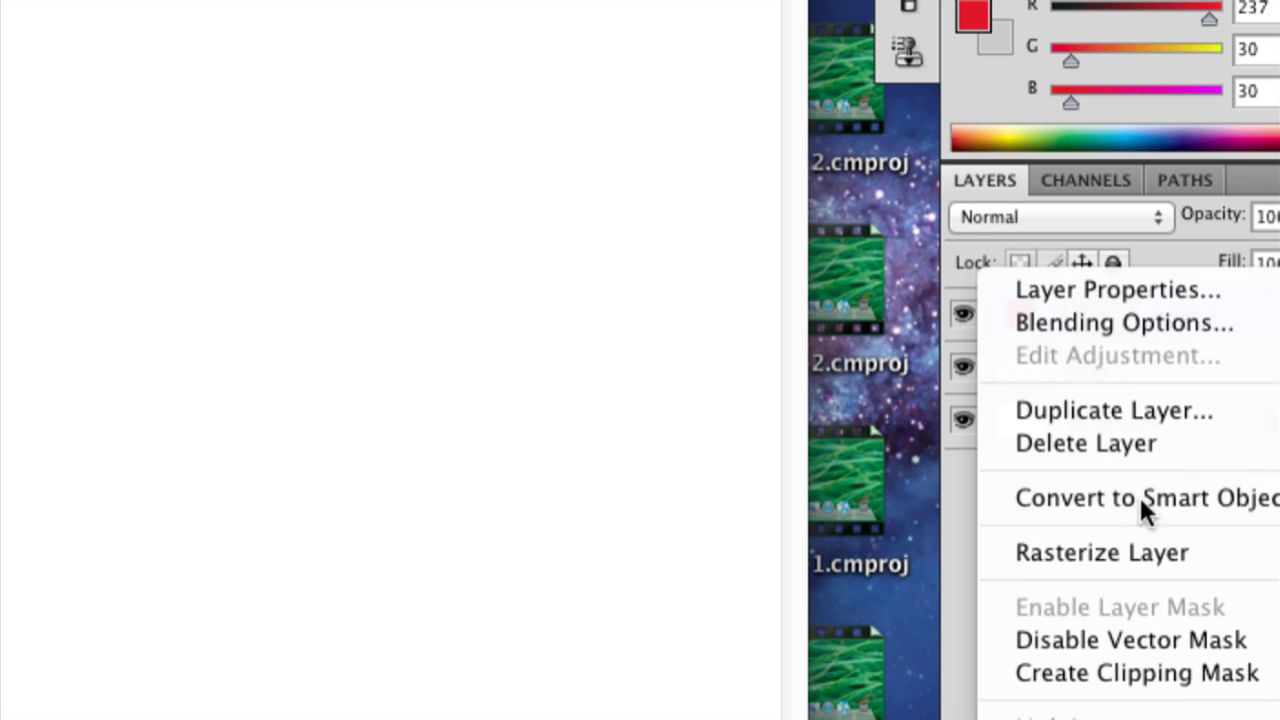
{"action": "left_click", "coordinate": [1143, 555]}
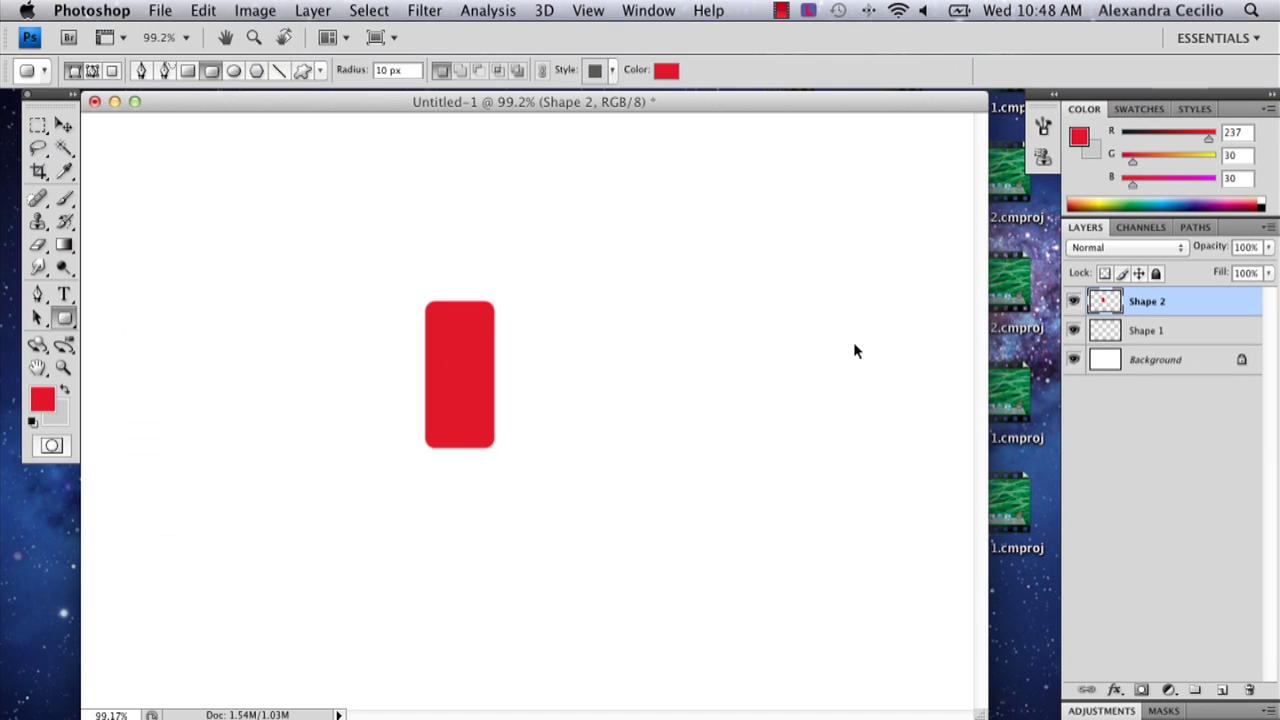
{"action": "left_click", "coordinate": [37, 125]}
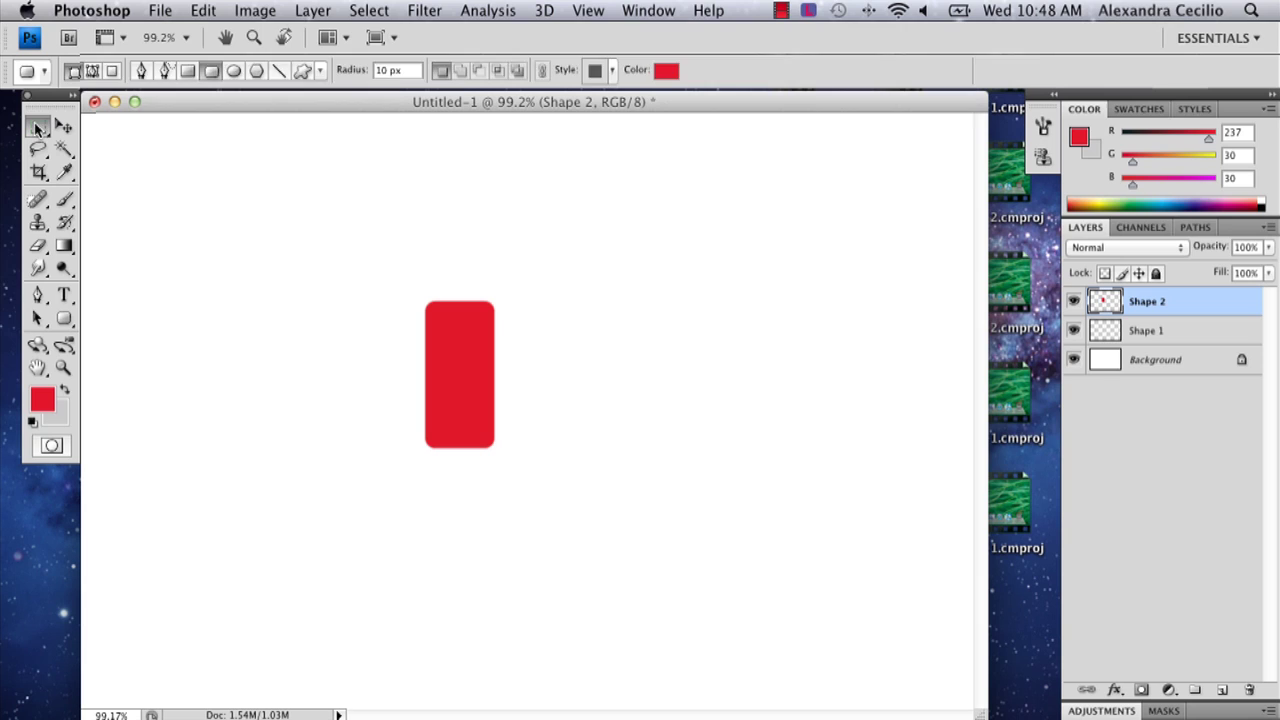
{"action": "left_click_drag", "start_coordinate": [380, 257], "coordinate": [456, 515]}
{"action": "key", "text": "Delete"}
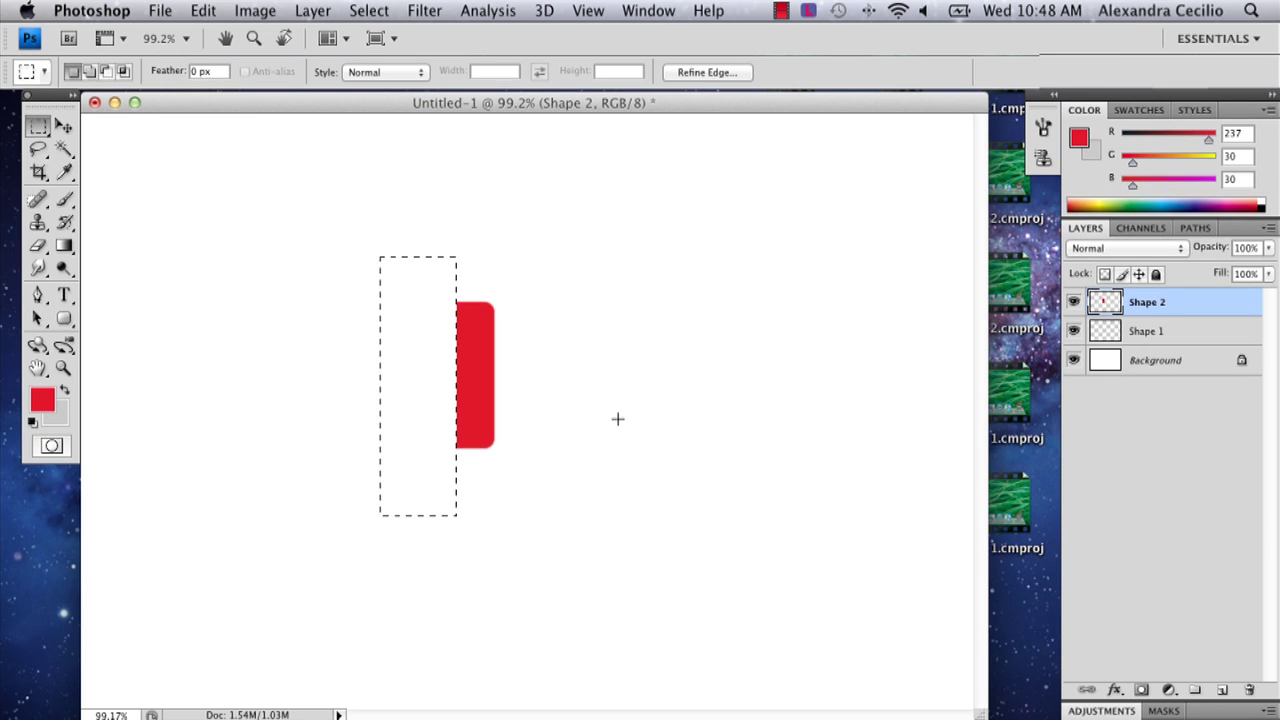
{"action": "key", "text": "super+d"}
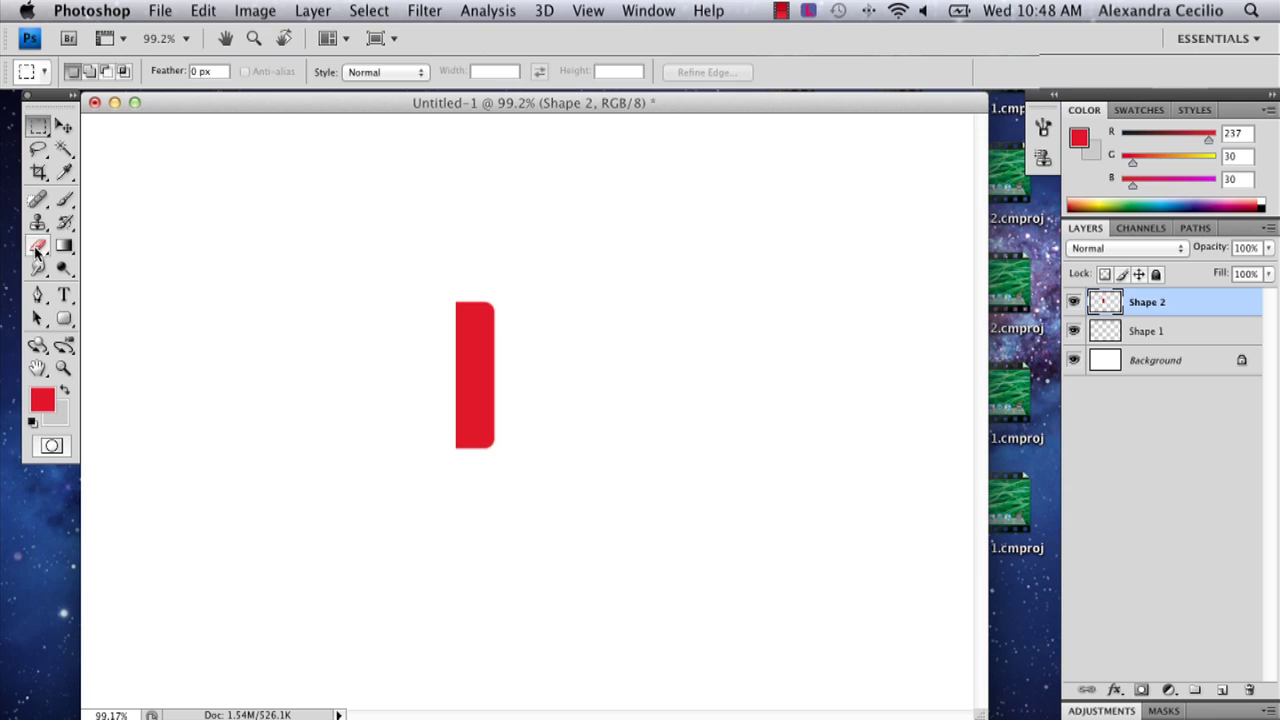
{"action": "key", "text": "e"}
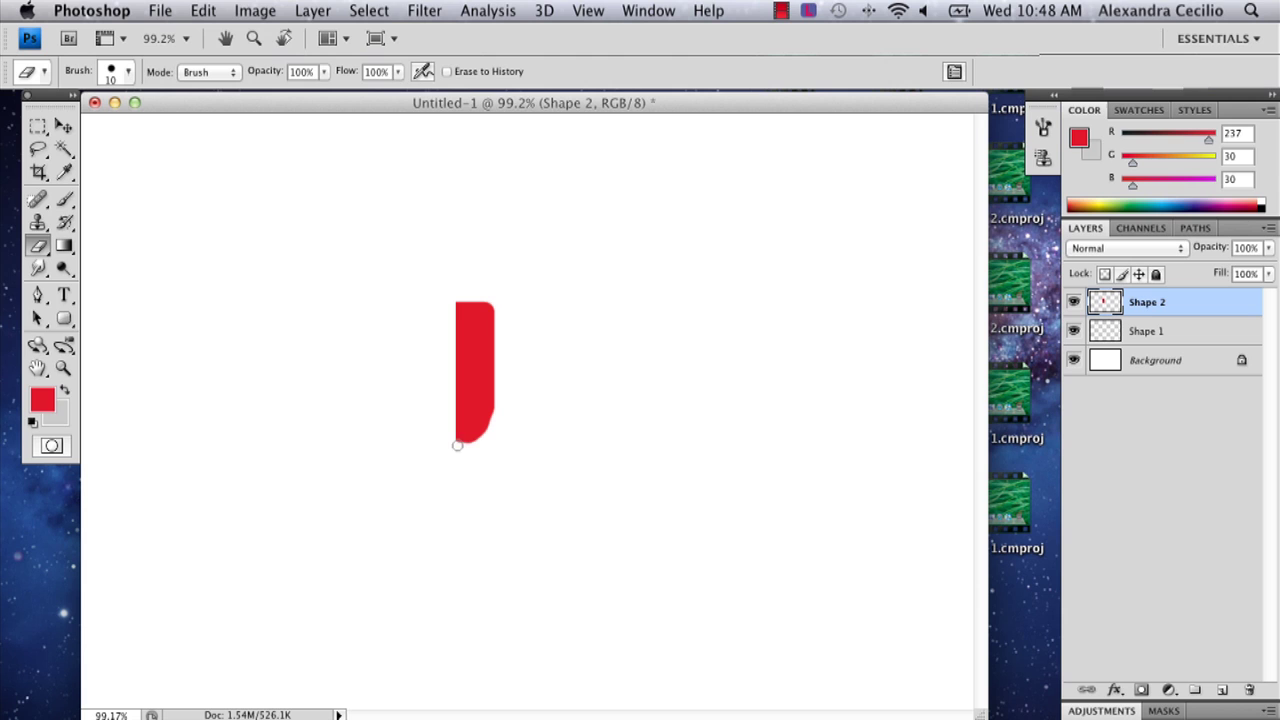
Alt-drag a duplicate of the red strip to its left with the Move tool.
{"action": "left_click", "coordinate": [37, 126]}
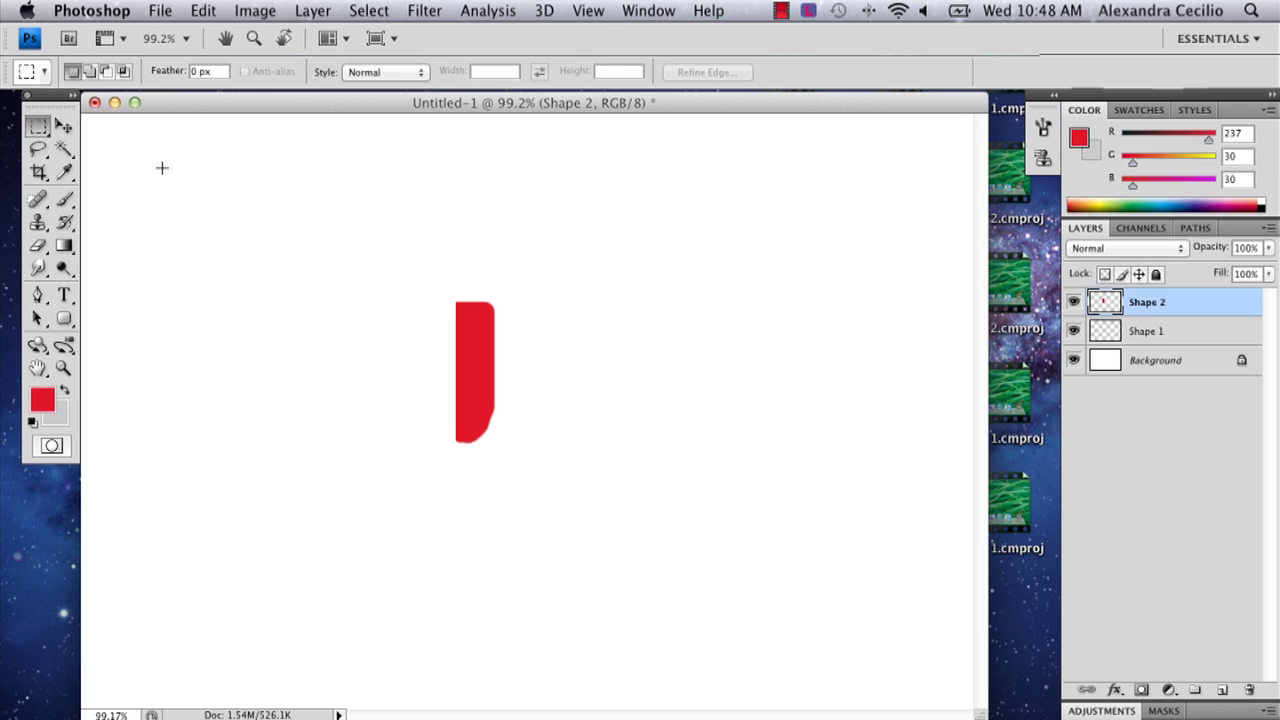
{"action": "left_click", "coordinate": [64, 126]}
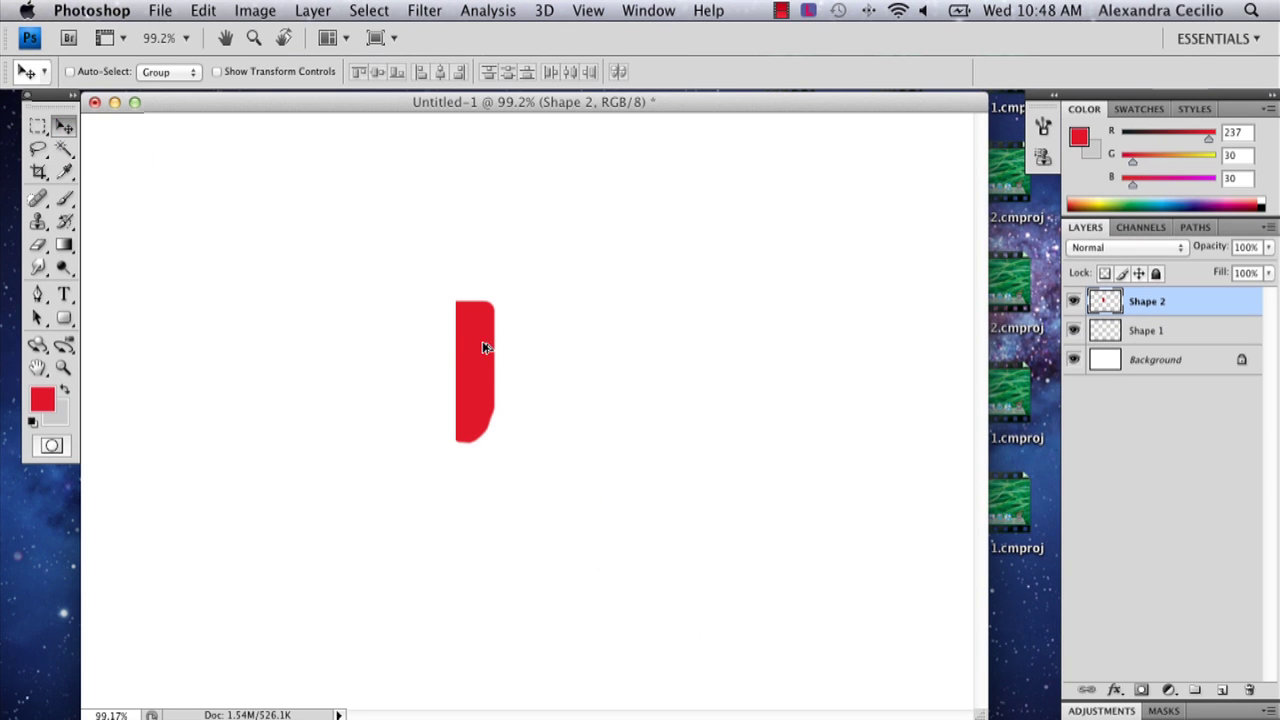
{"action": "left_click_drag", "start_coordinate": [472, 351], "coordinate": [406, 340]}
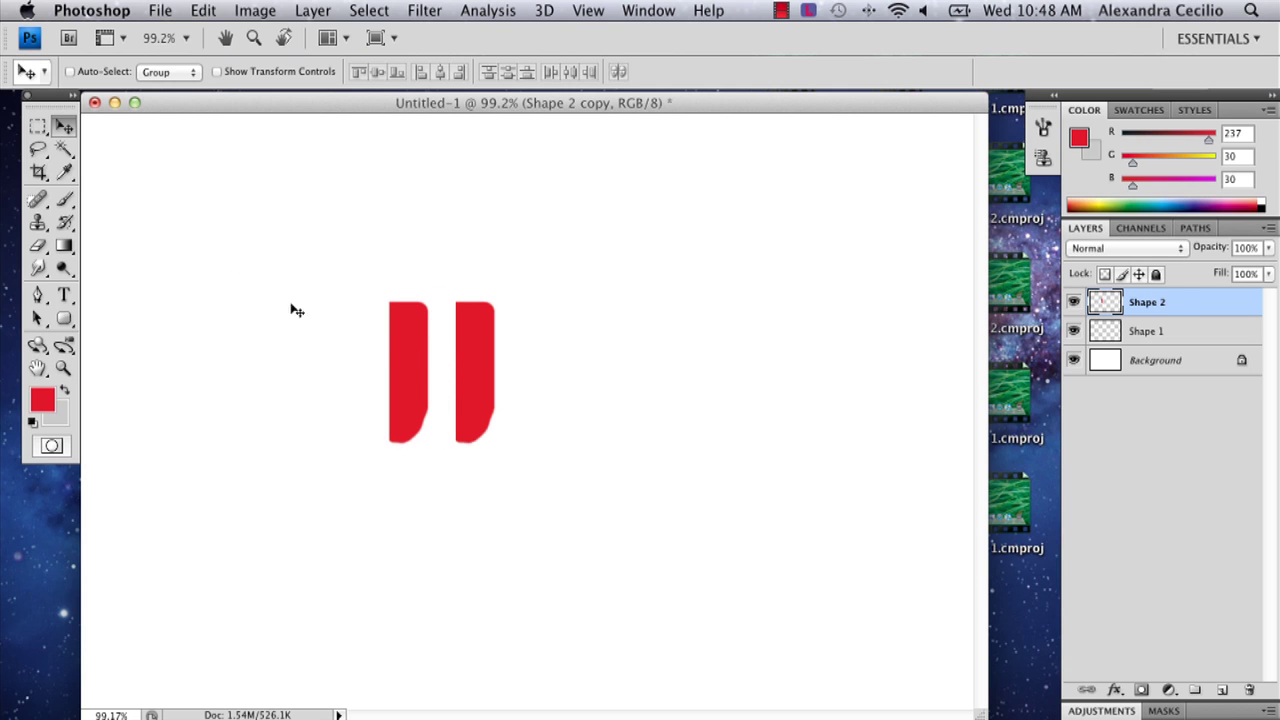
Select the left copy and flip it horizontally with Free Transform.
{"action": "left_click", "coordinate": [37, 127]}
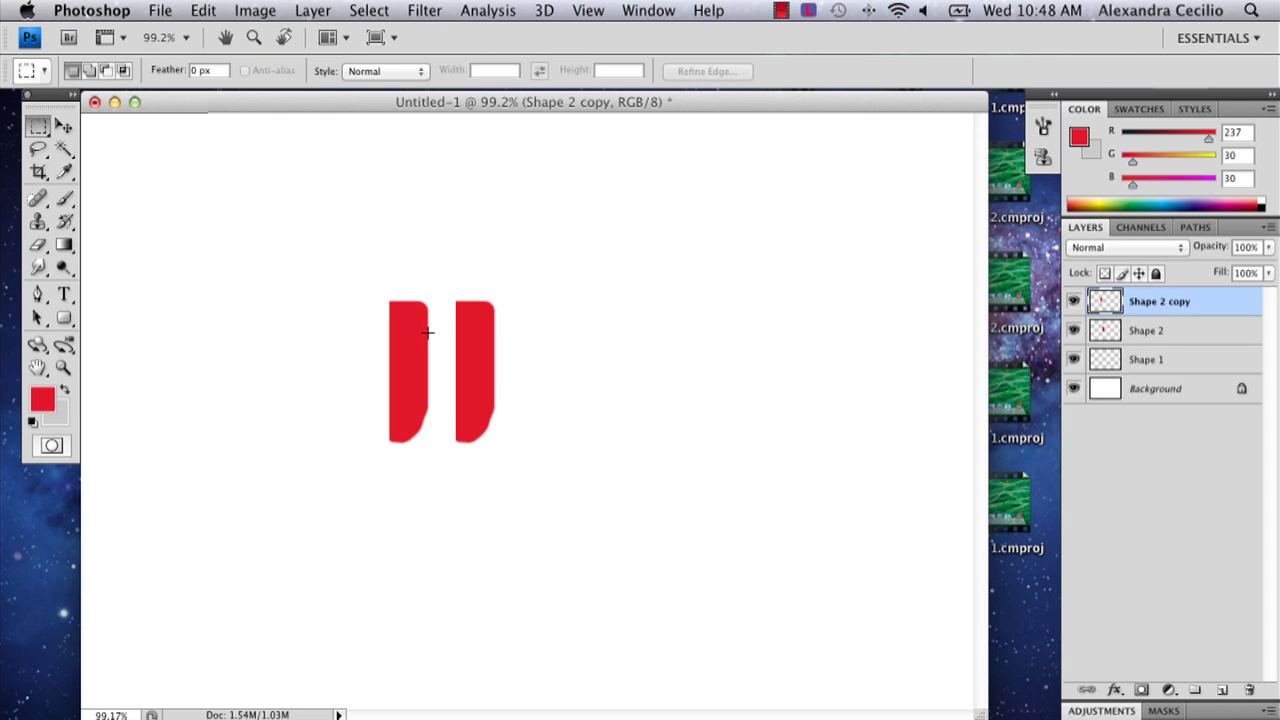
{"action": "left_click_drag", "start_coordinate": [601, 381], "coordinate": [665, 602]}
{"action": "left_click_drag", "start_coordinate": [389, 388], "coordinate": [435, 485]}
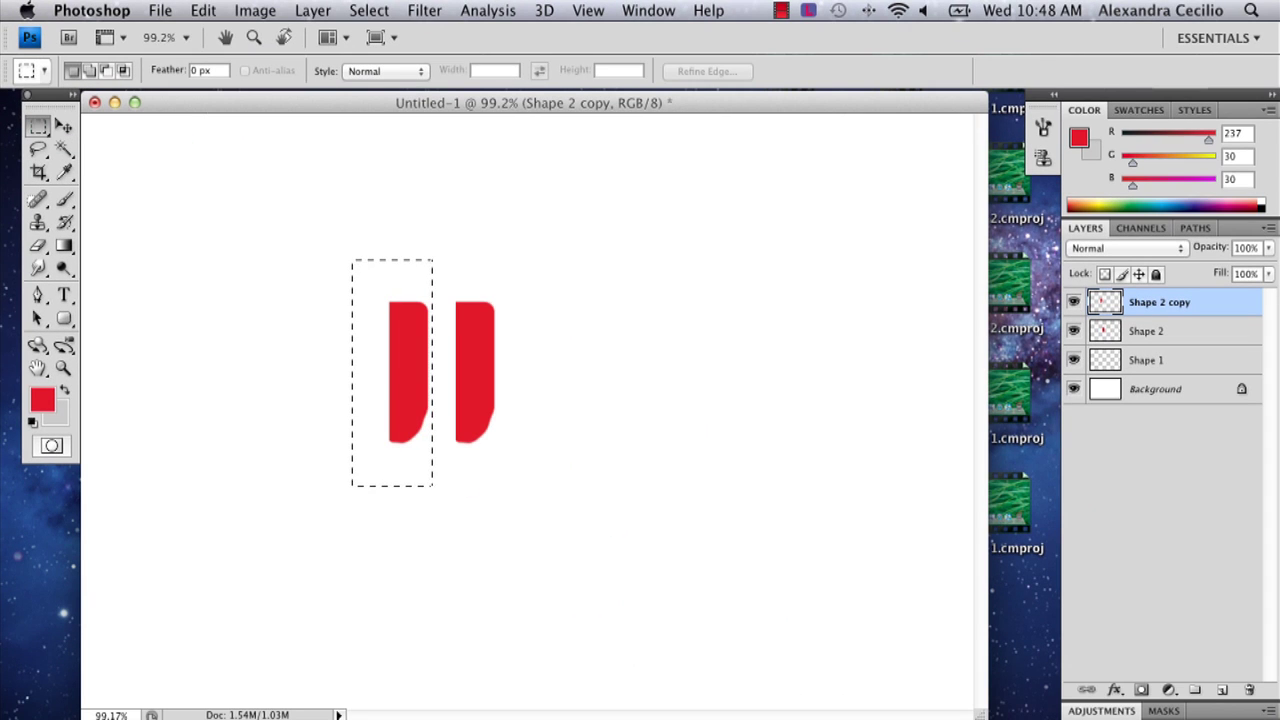
{"action": "right_click", "coordinate": [414, 366]}
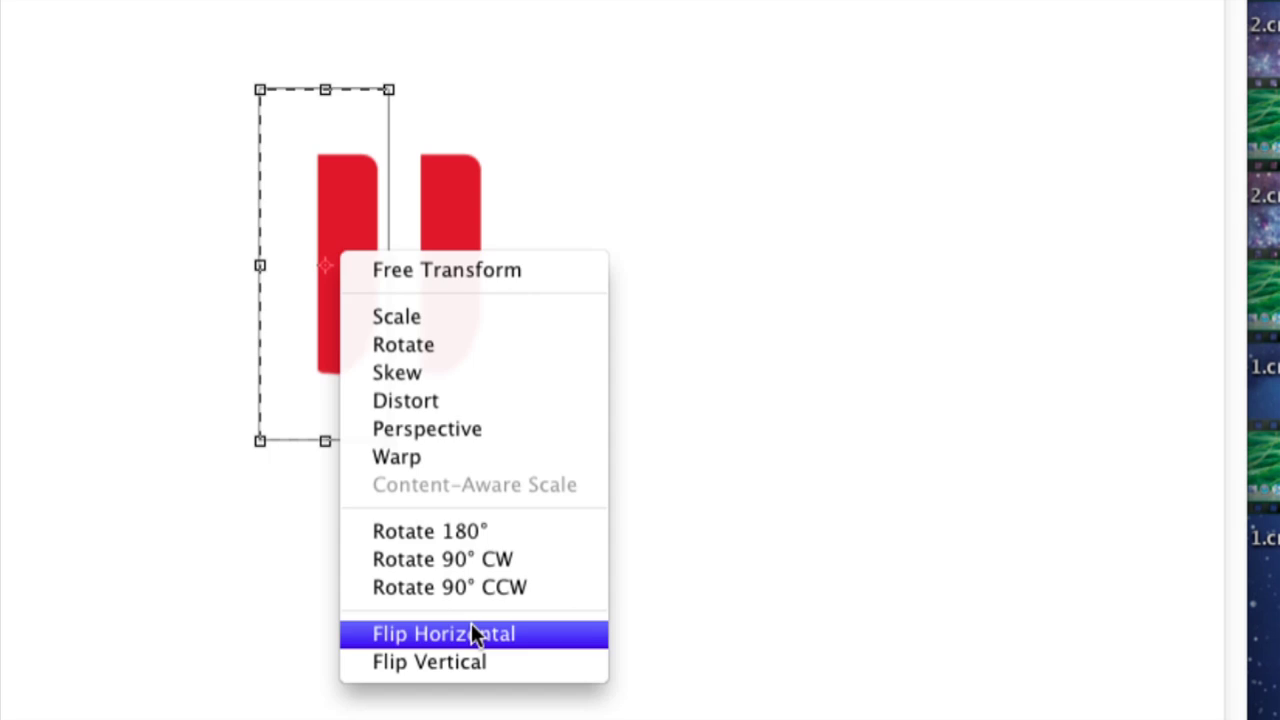
{"action": "left_click", "coordinate": [471, 633]}
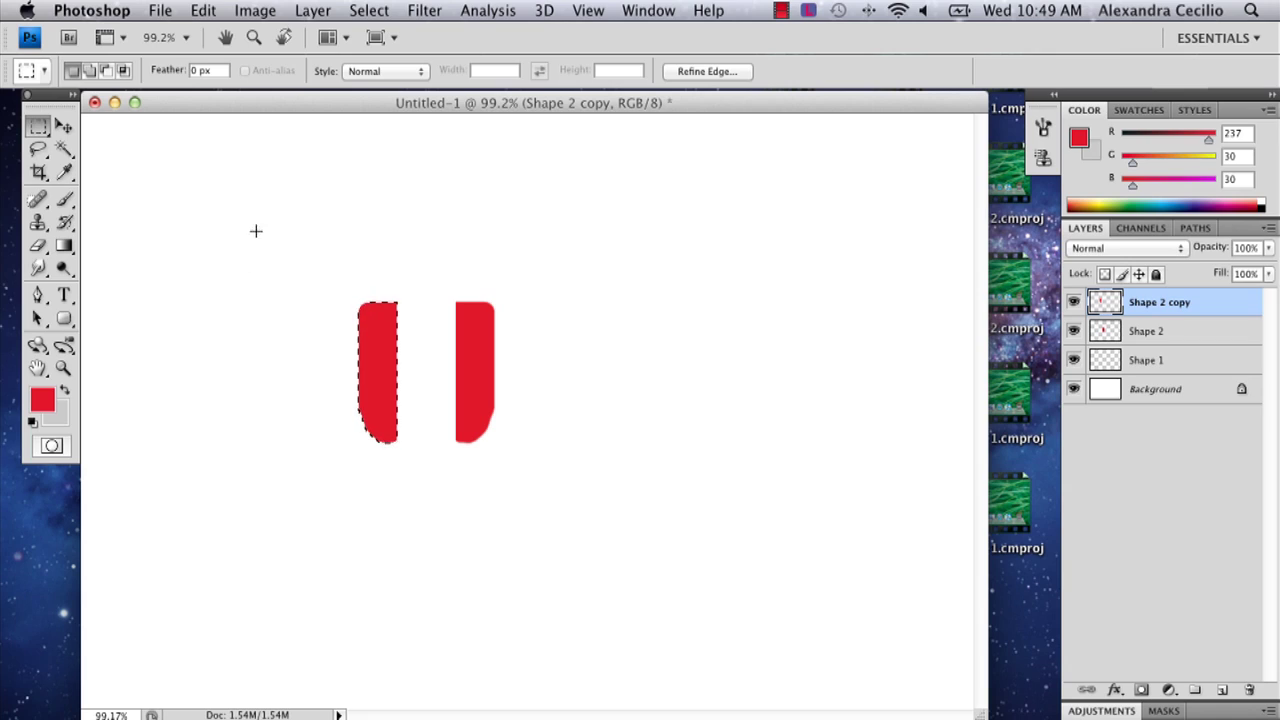
Slide the flipped copy right until it meets the original half, then deselect.
{"action": "left_click", "coordinate": [63, 126]}
{"action": "left_click_drag", "start_coordinate": [370, 370], "coordinate": [450, 366]}
{"action": "left_click", "coordinate": [38, 124]}
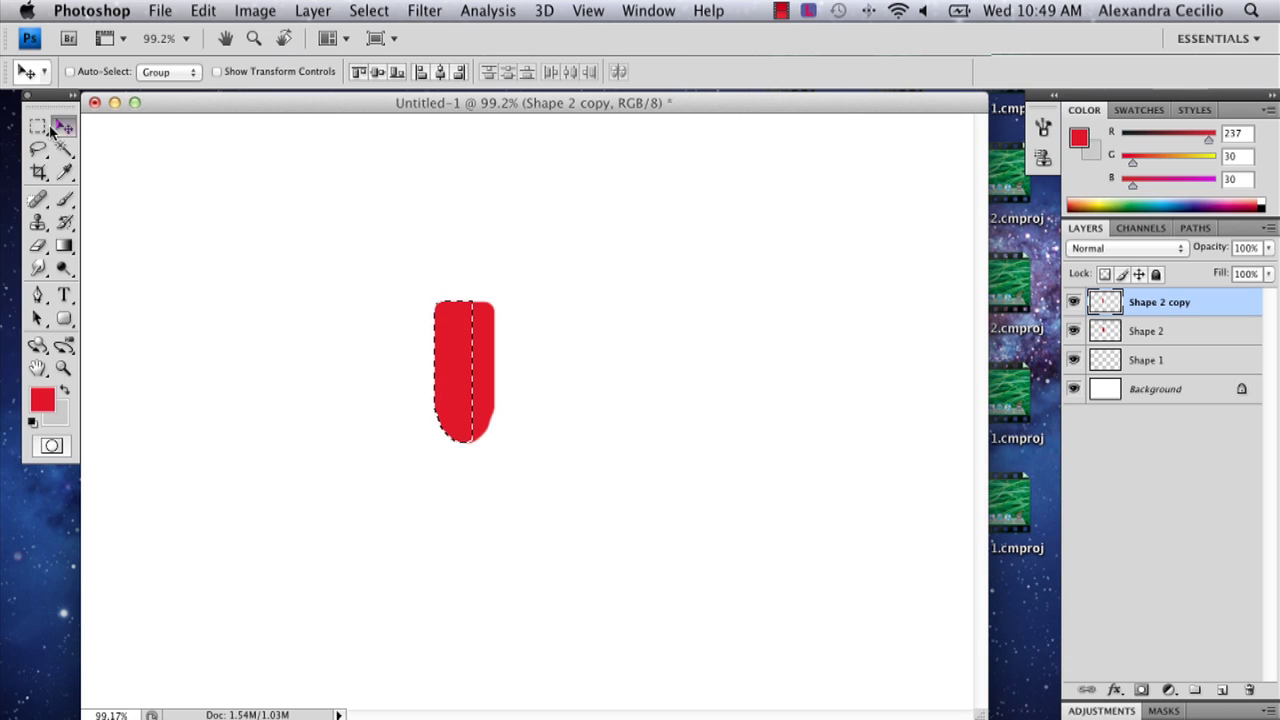
{"action": "left_click", "coordinate": [140, 182]}
{"action": "key", "text": "super+shift+d"}
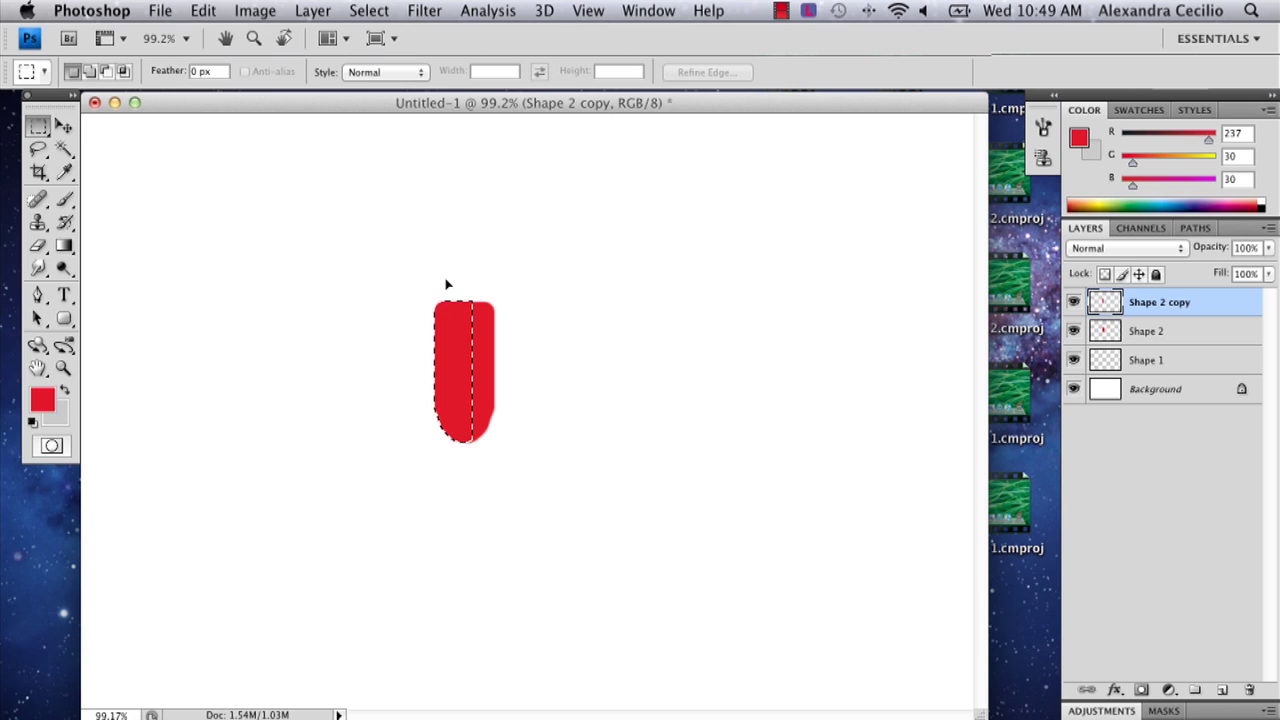
{"action": "left_click", "coordinate": [63, 125]}
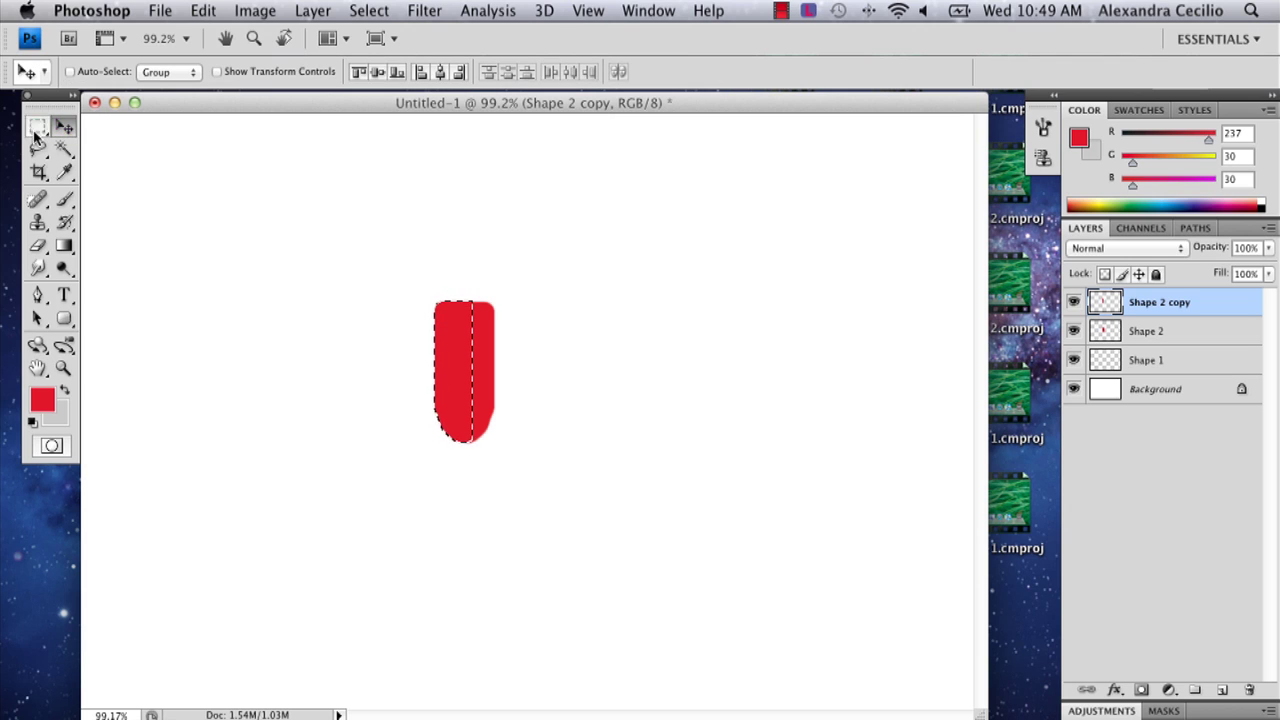
{"action": "left_click", "coordinate": [44, 127]}
{"action": "left_click", "coordinate": [62, 127]}
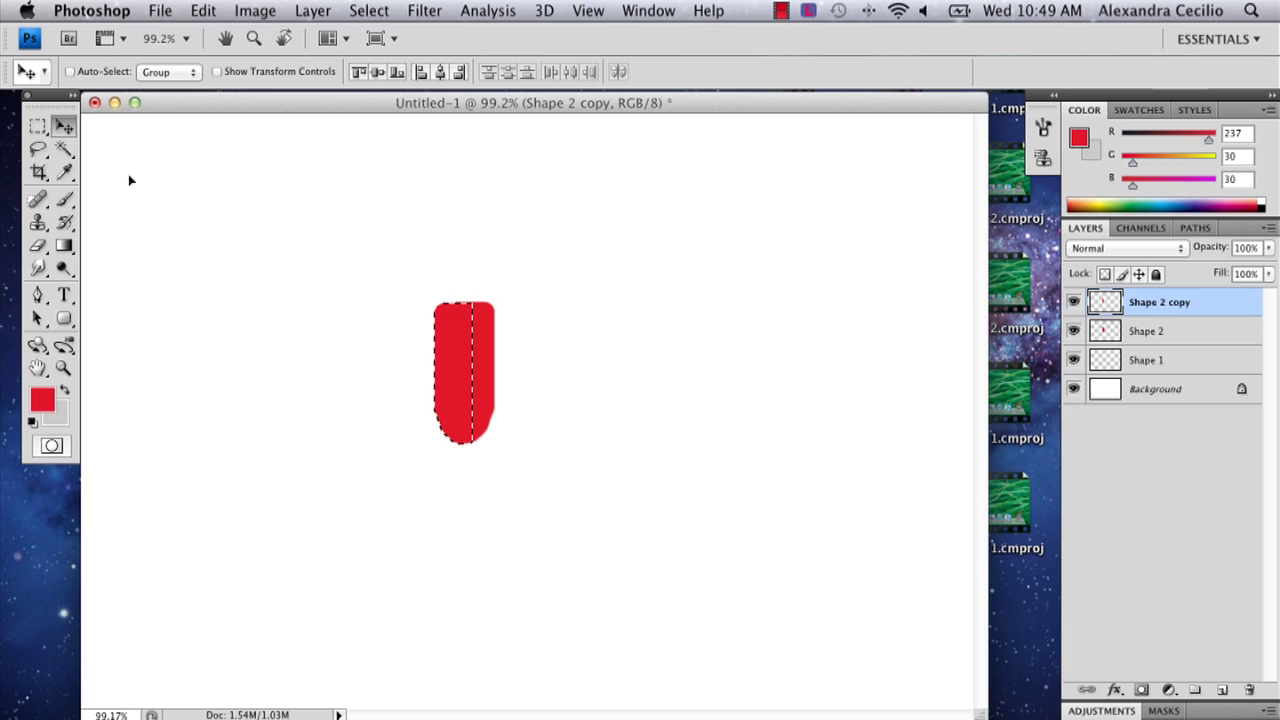
{"action": "left_click", "coordinate": [38, 126]}
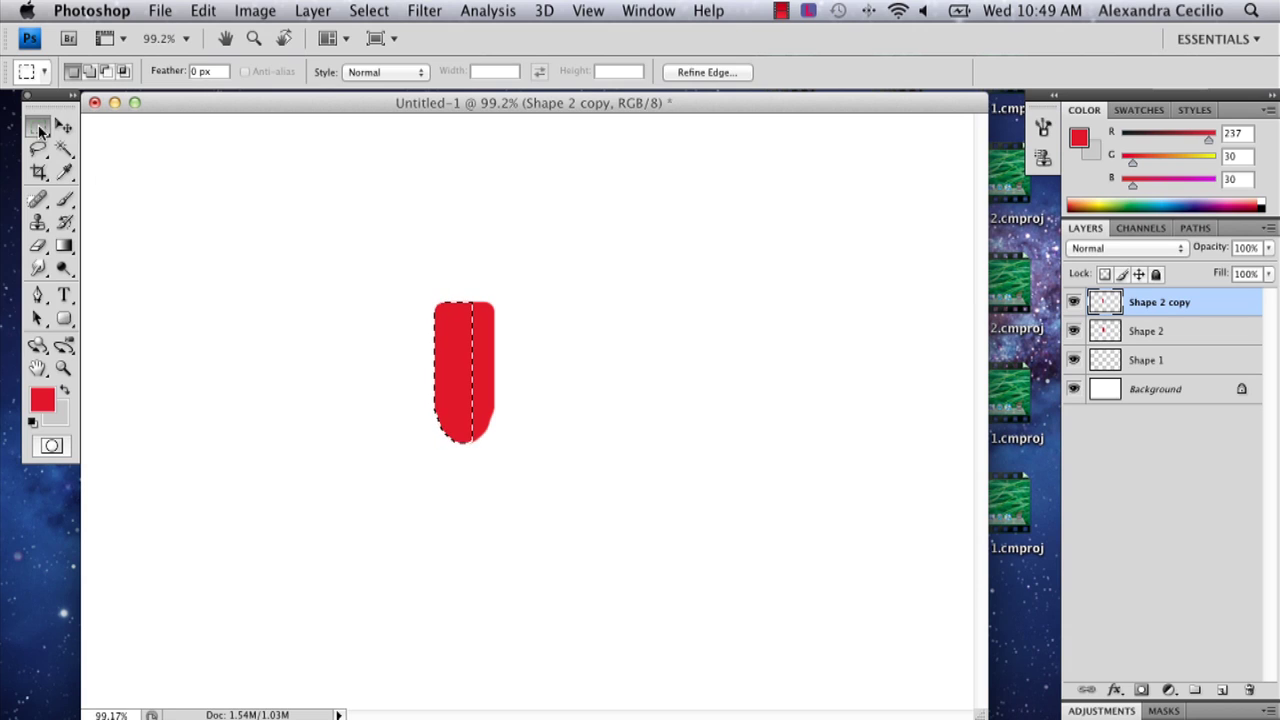
{"action": "left_click", "coordinate": [157, 177]}
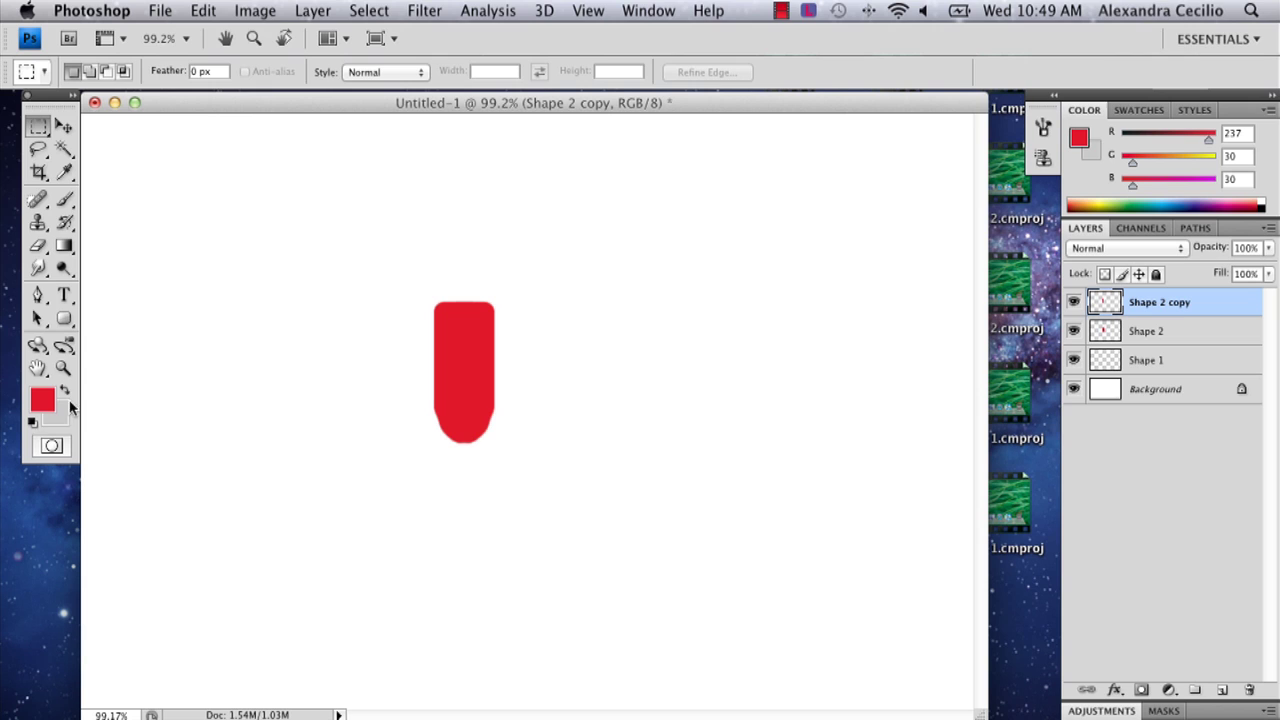
Merge the Shape 2 copy layer down into Shape 2.
{"action": "right_click", "coordinate": [1150, 300]}
{"action": "left_click", "coordinate": [975, 312]}
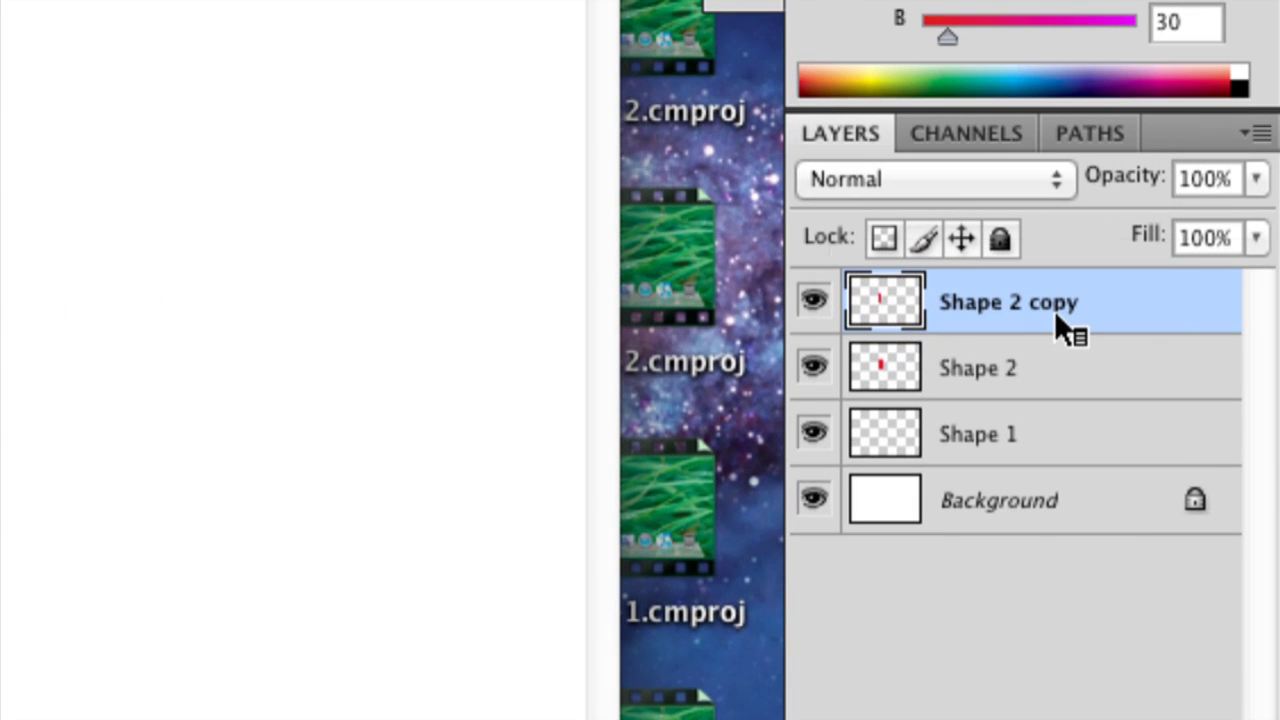
{"action": "right_click", "coordinate": [1054, 310]}
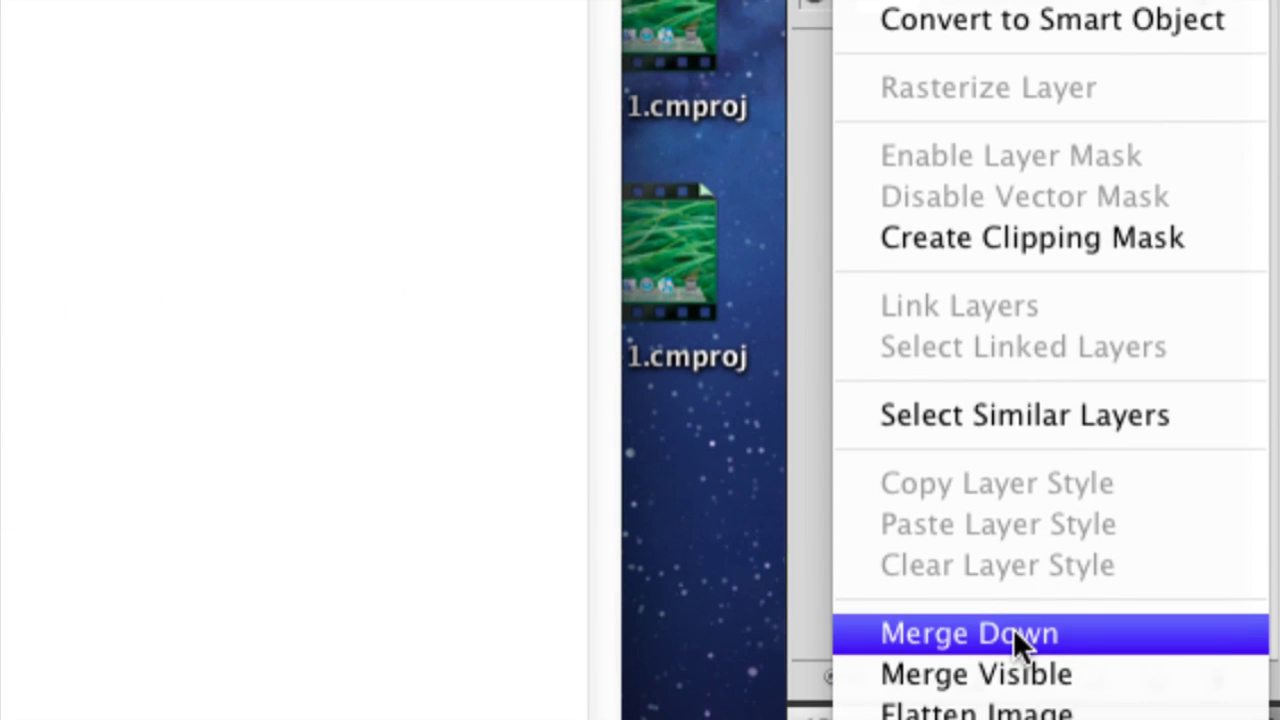
{"action": "left_click", "coordinate": [1015, 636]}
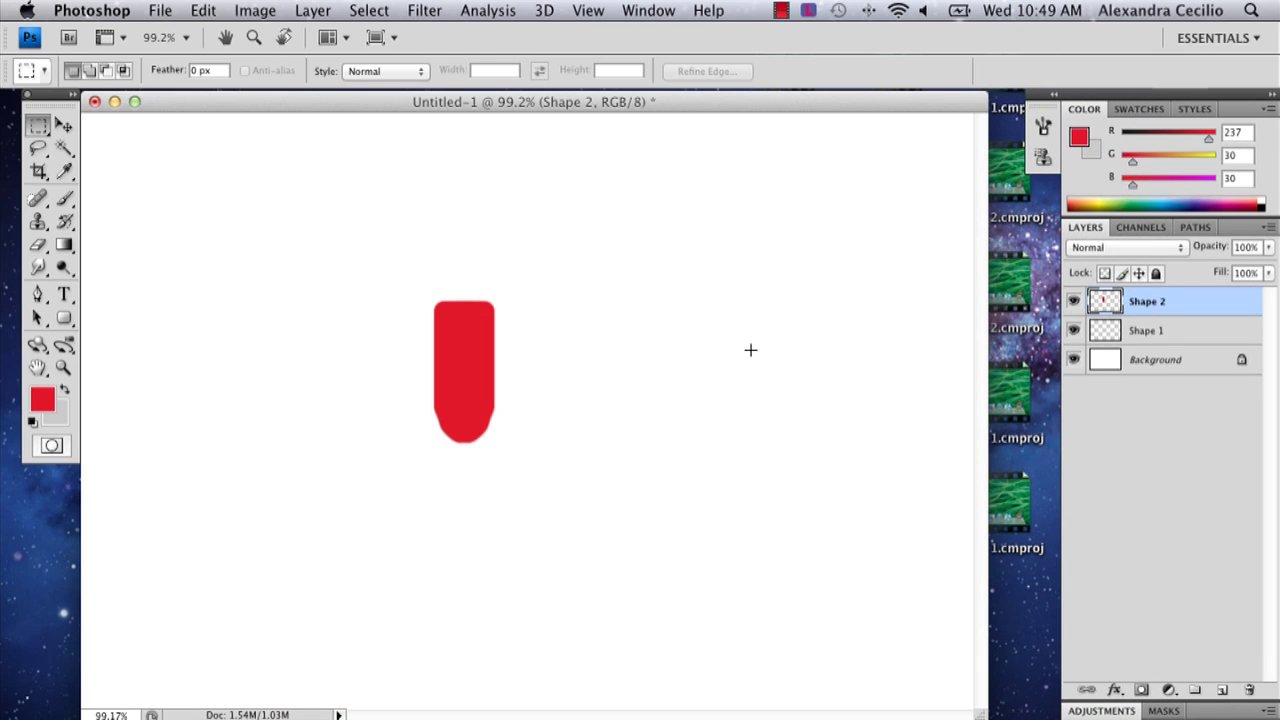
{"action": "left_click", "coordinate": [63, 125]}
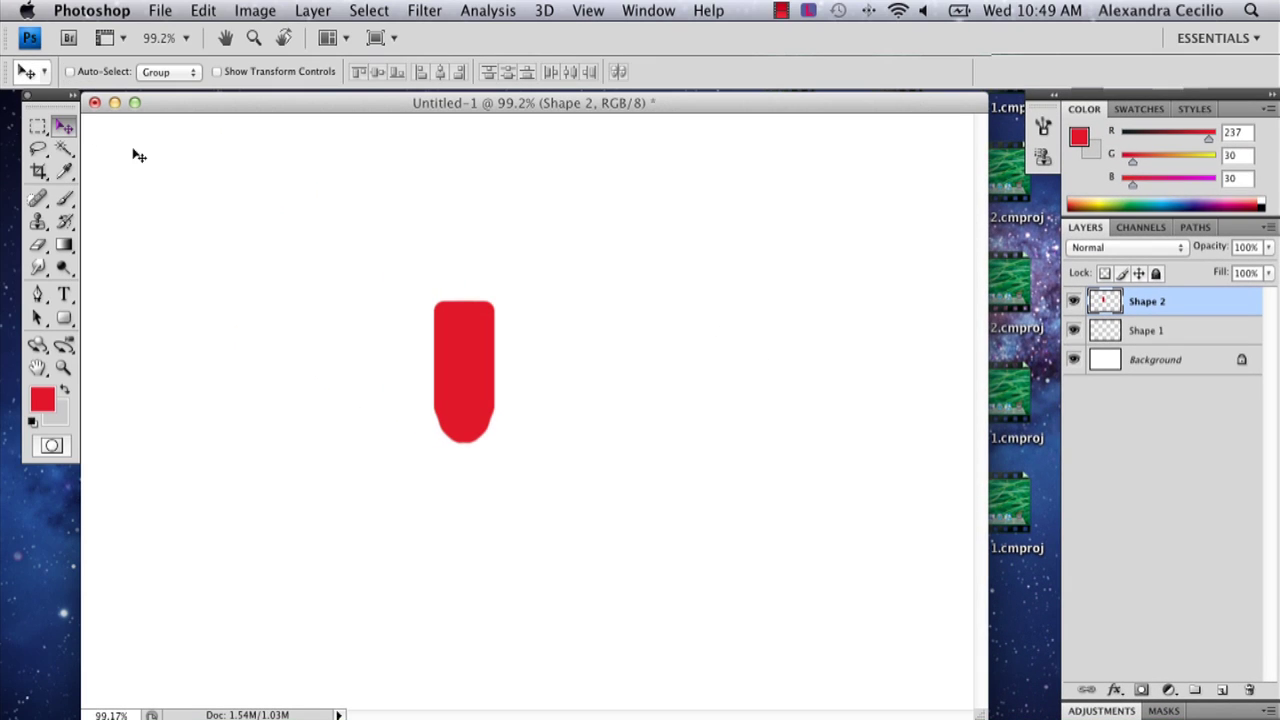
Shift the merged body further left and add a small red rounded pin beneath it on a new layer.
{"action": "left_click_drag", "start_coordinate": [477, 380], "coordinate": [343, 371]}
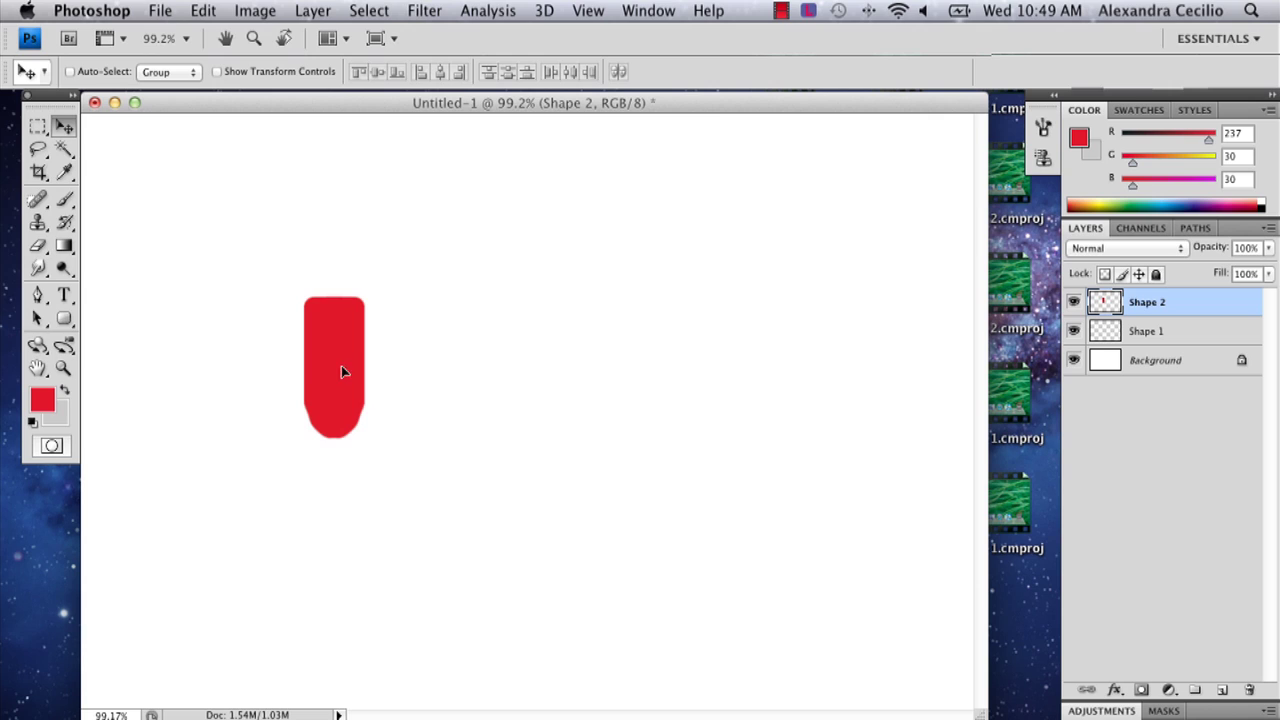
{"action": "left_click", "coordinate": [1225, 690]}
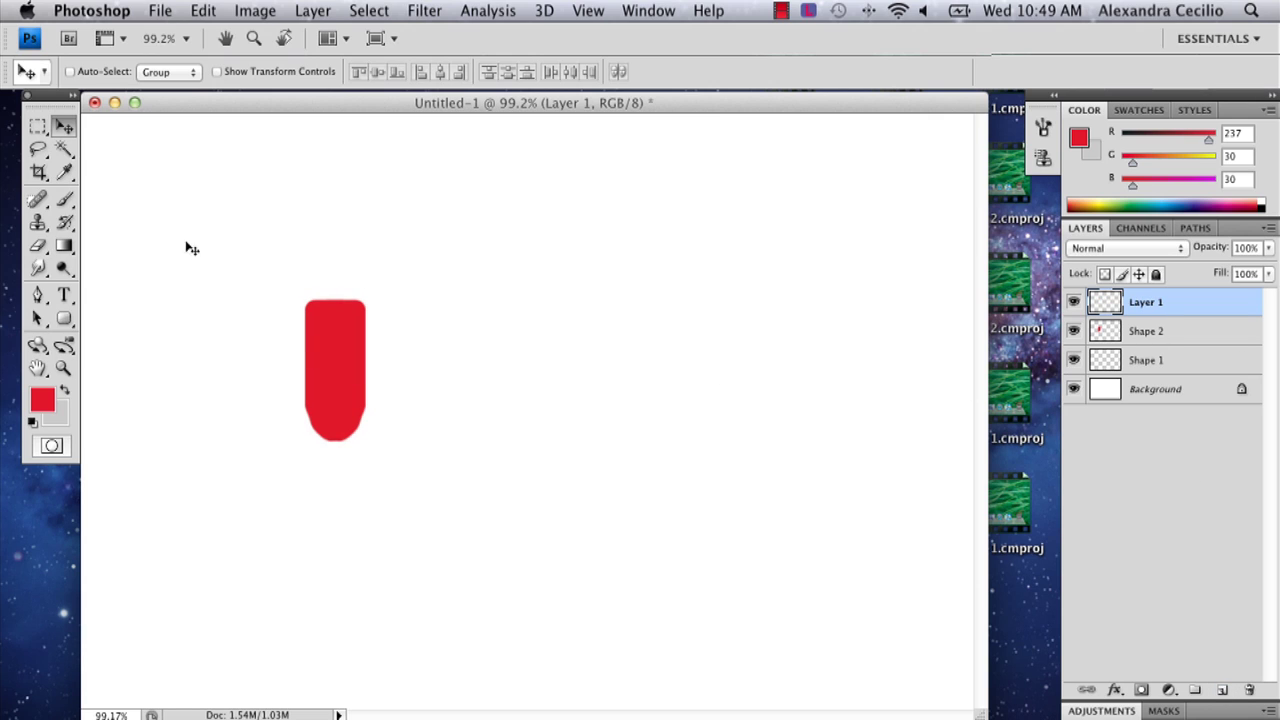
{"action": "left_click", "coordinate": [64, 318]}
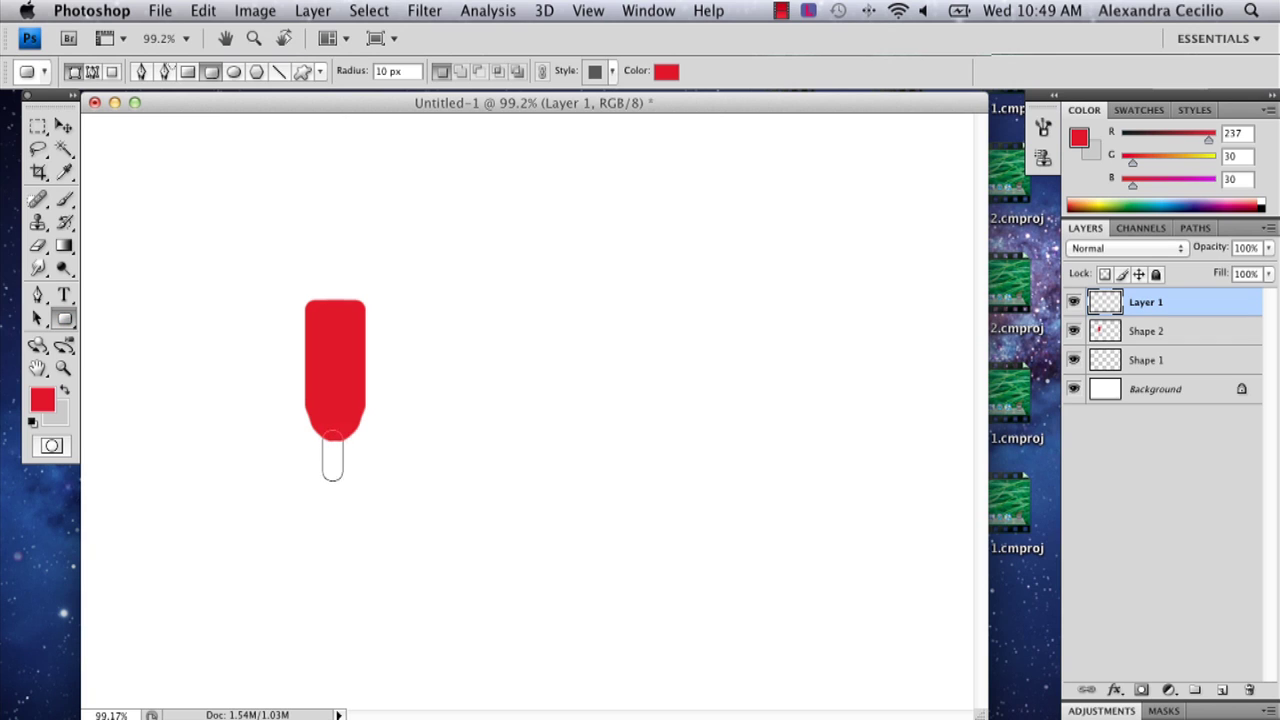
{"action": "left_click_drag", "start_coordinate": [344, 483], "coordinate": [344, 483]}
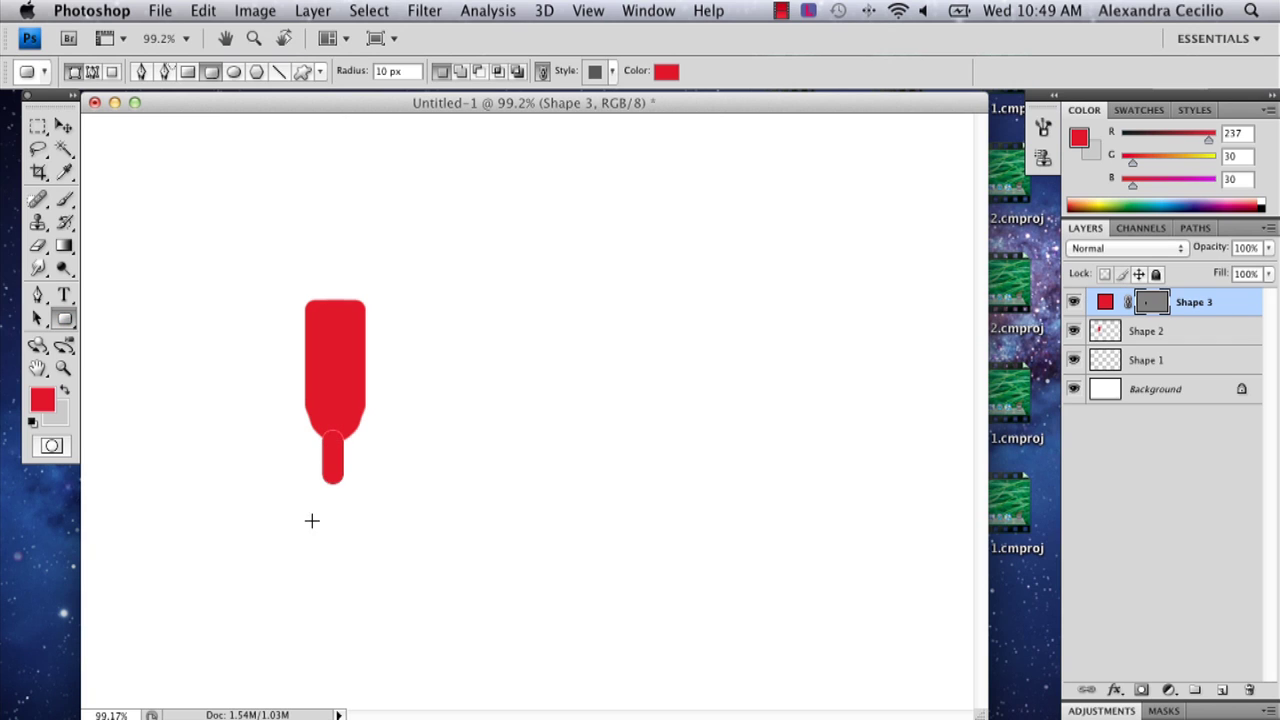
{"action": "left_click", "coordinate": [37, 126]}
{"action": "left_click", "coordinate": [63, 126]}
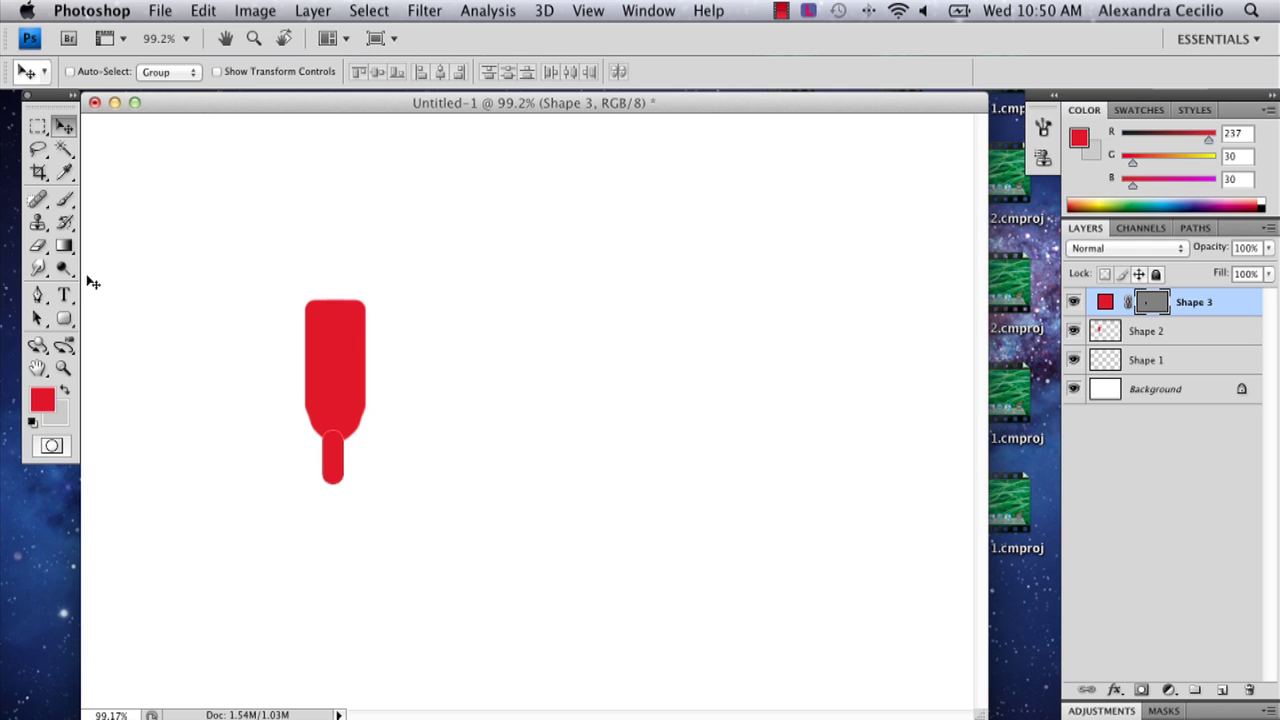
{"action": "left_click", "coordinate": [37, 126]}
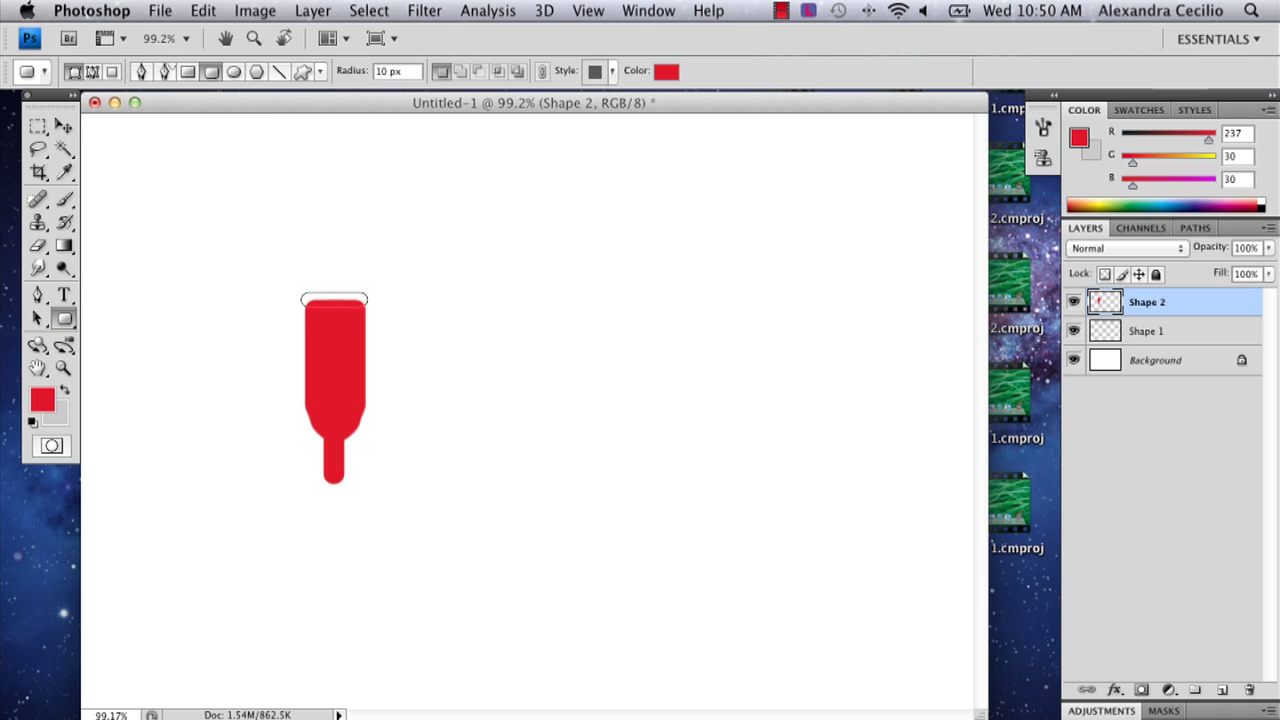
Draw a wide red rounded rim across the body's top and merge it down into Shape 2.
{"action": "left_click_drag", "start_coordinate": [367, 305], "coordinate": [369, 308]}
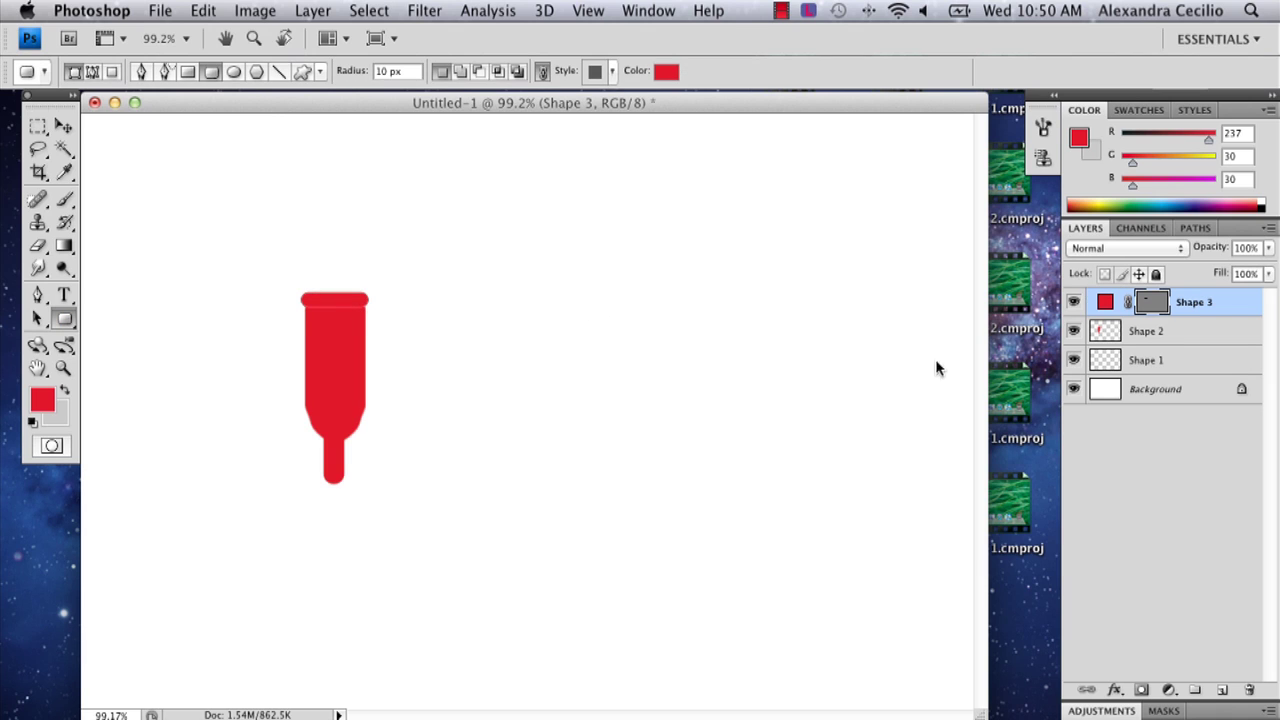
{"action": "right_click", "coordinate": [1190, 304]}
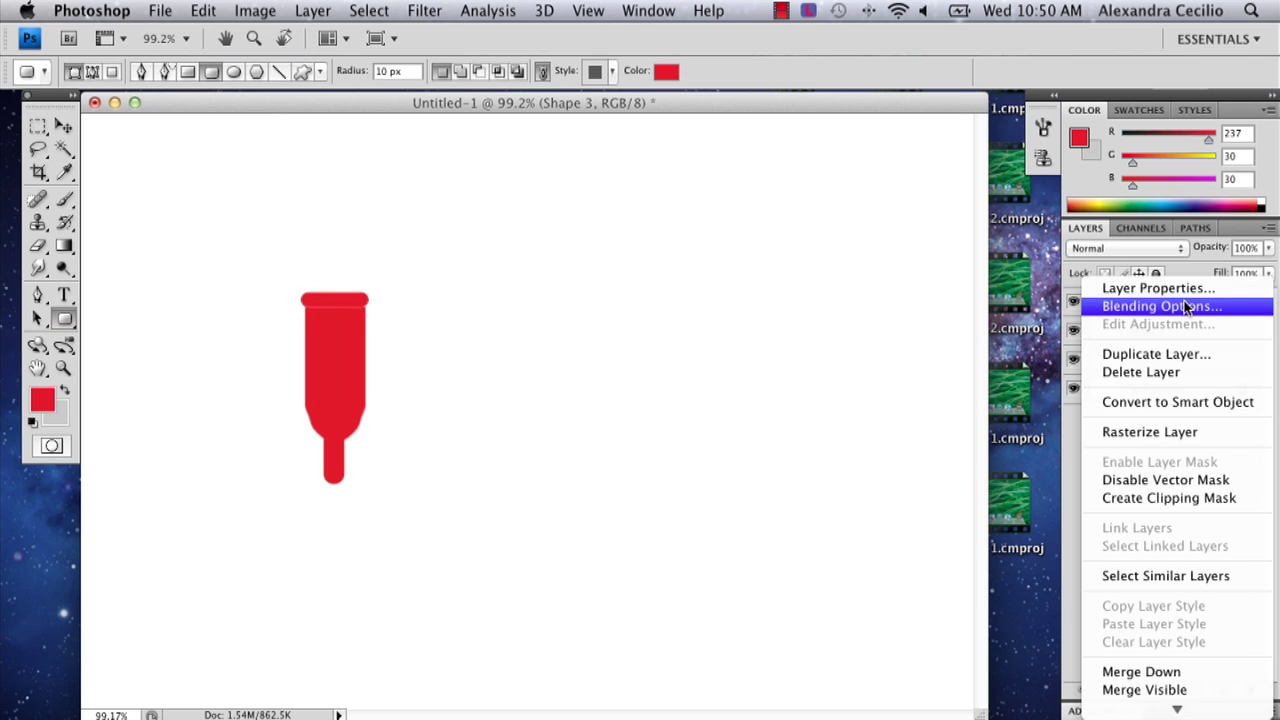
{"action": "left_click", "coordinate": [1122, 668]}
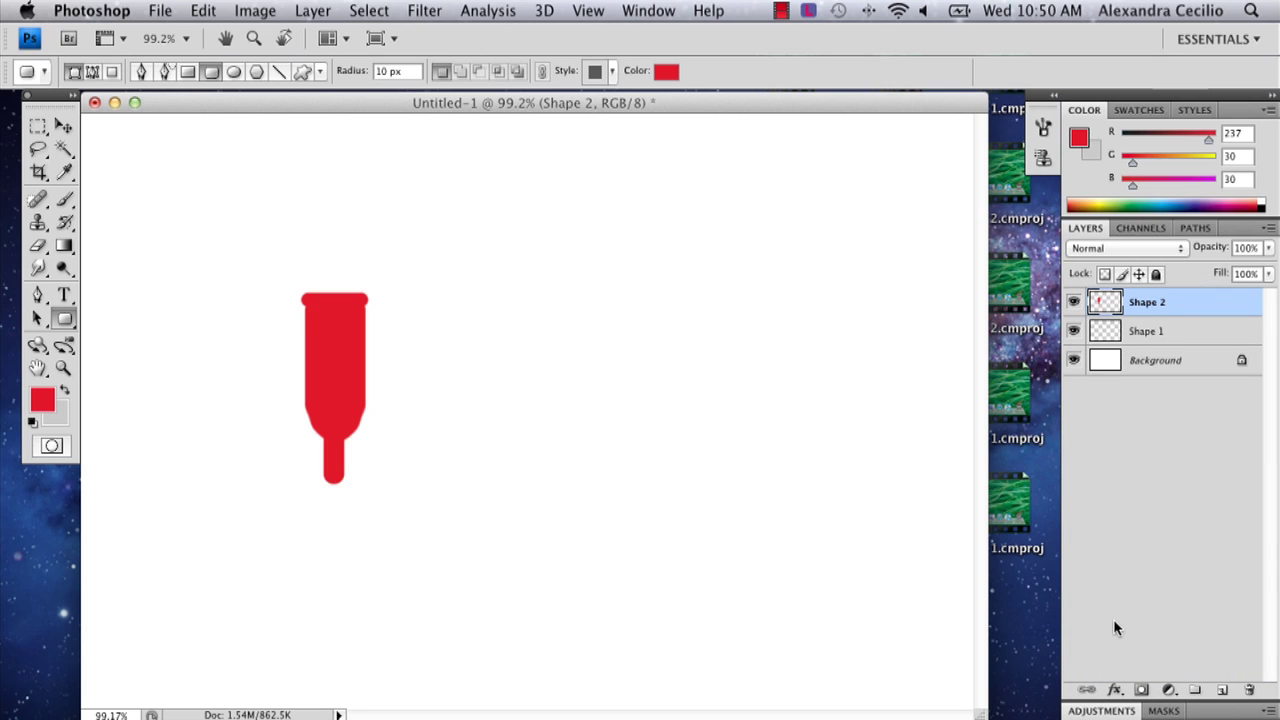
{"action": "key", "text": "super+z"}
{"action": "left_click", "coordinate": [62, 127]}
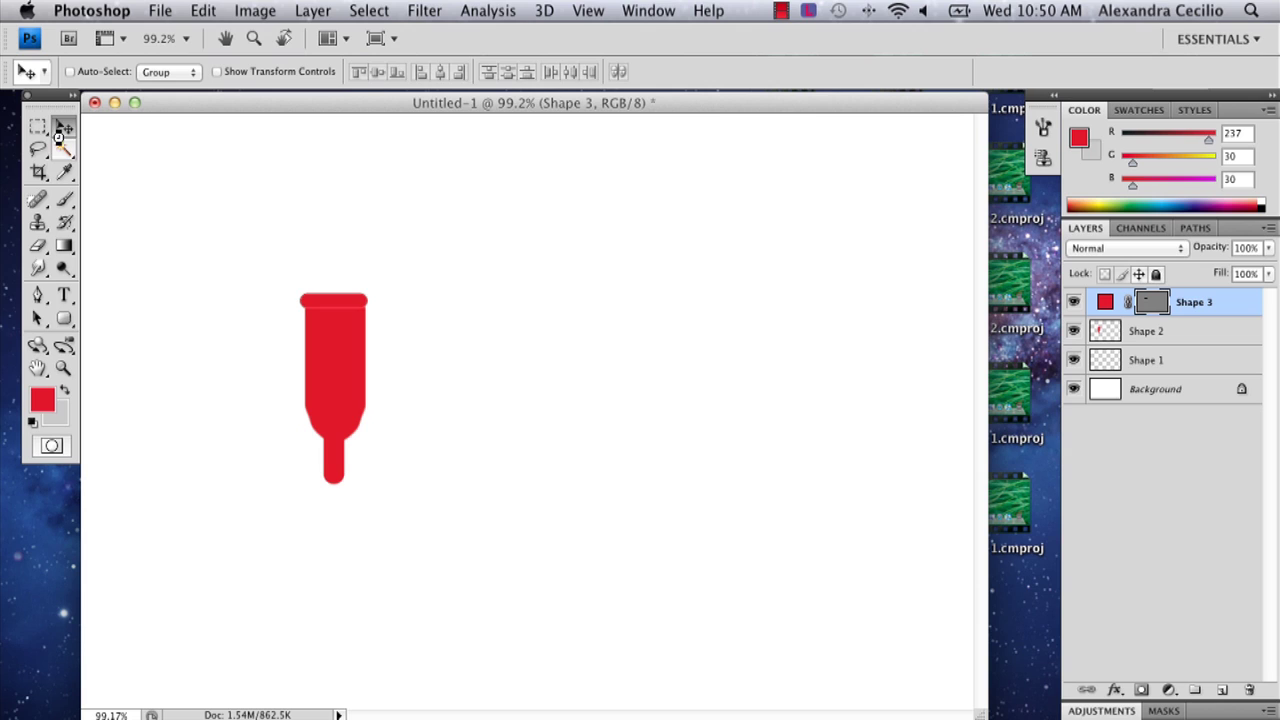
{"action": "key", "text": "m"}
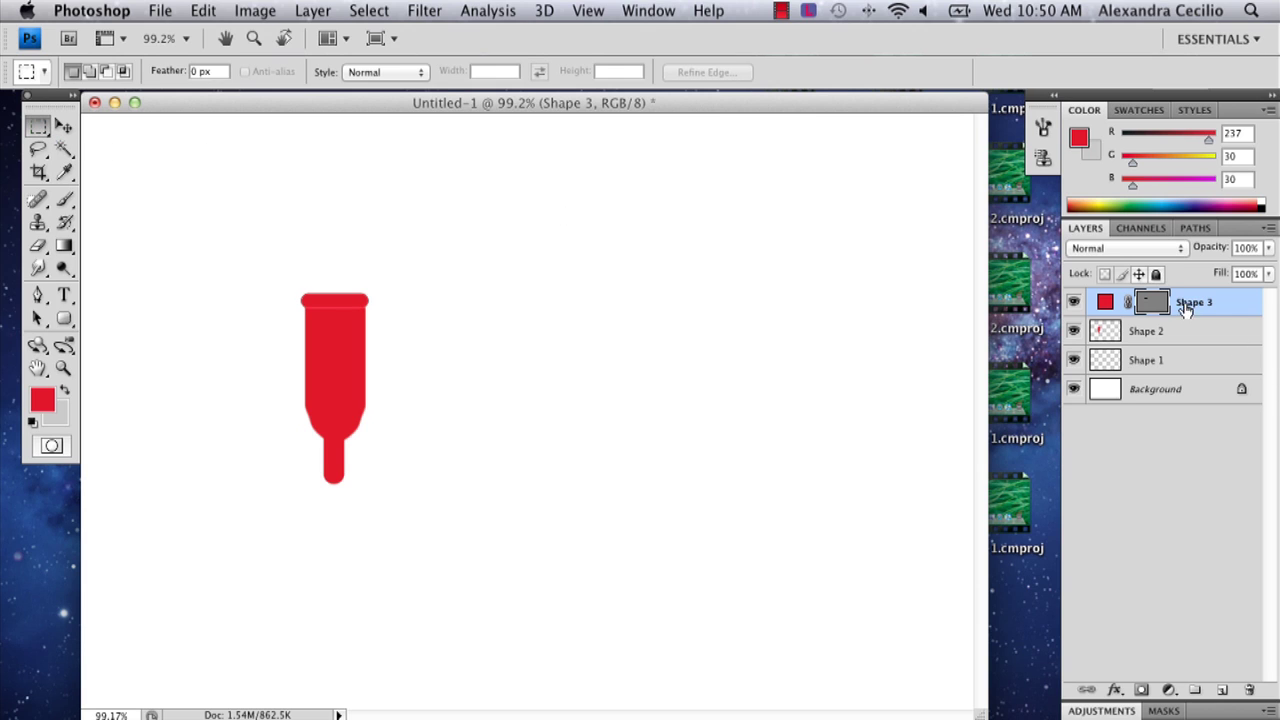
{"action": "right_click", "coordinate": [1185, 308]}
{"action": "left_click", "coordinate": [1105, 668]}
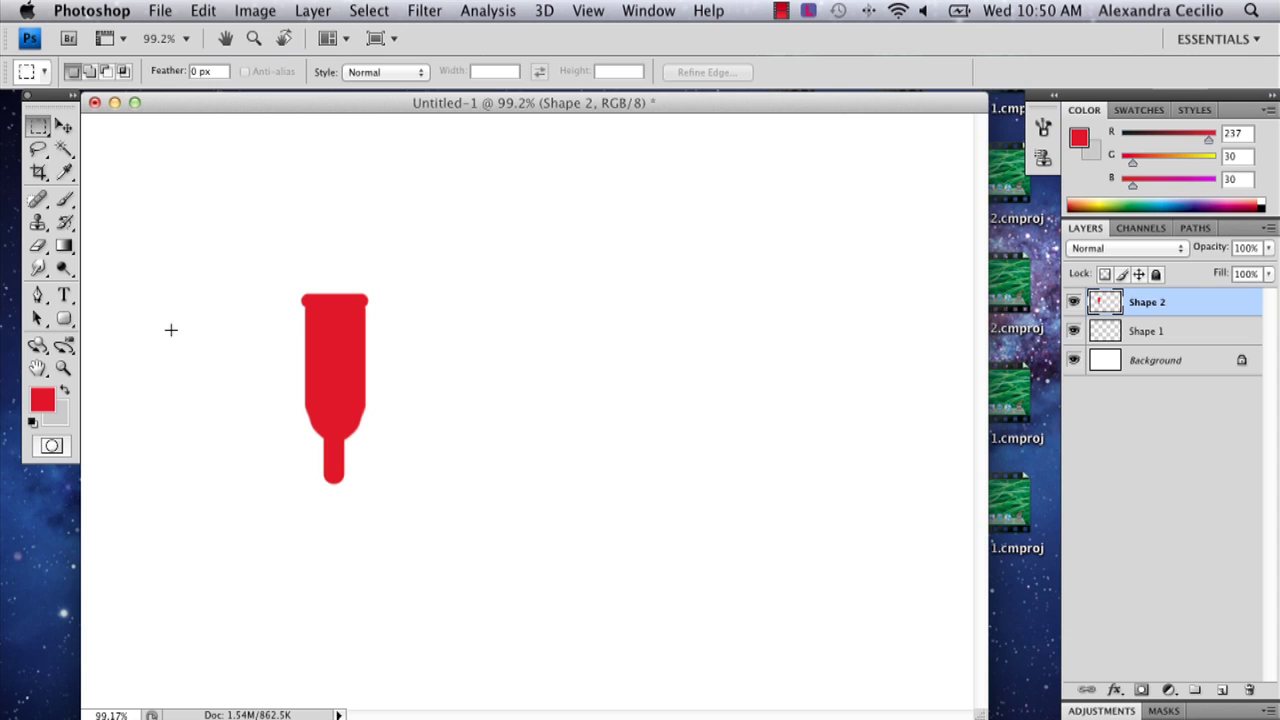
Zoom in on the plug top to 300% with three Zoom tool clicks.
{"action": "left_click", "coordinate": [63, 368]}
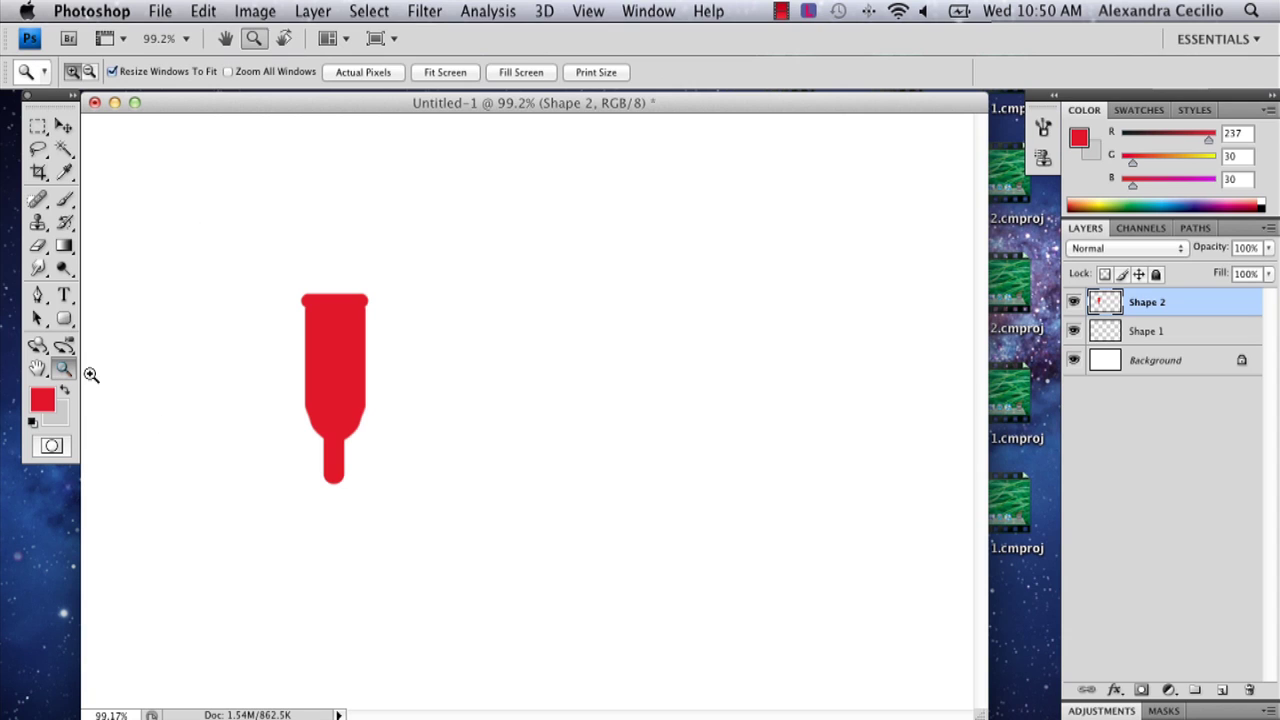
{"action": "left_click", "coordinate": [339, 287]}
{"action": "left_click", "coordinate": [375, 310]}
{"action": "left_click", "coordinate": [503, 413]}
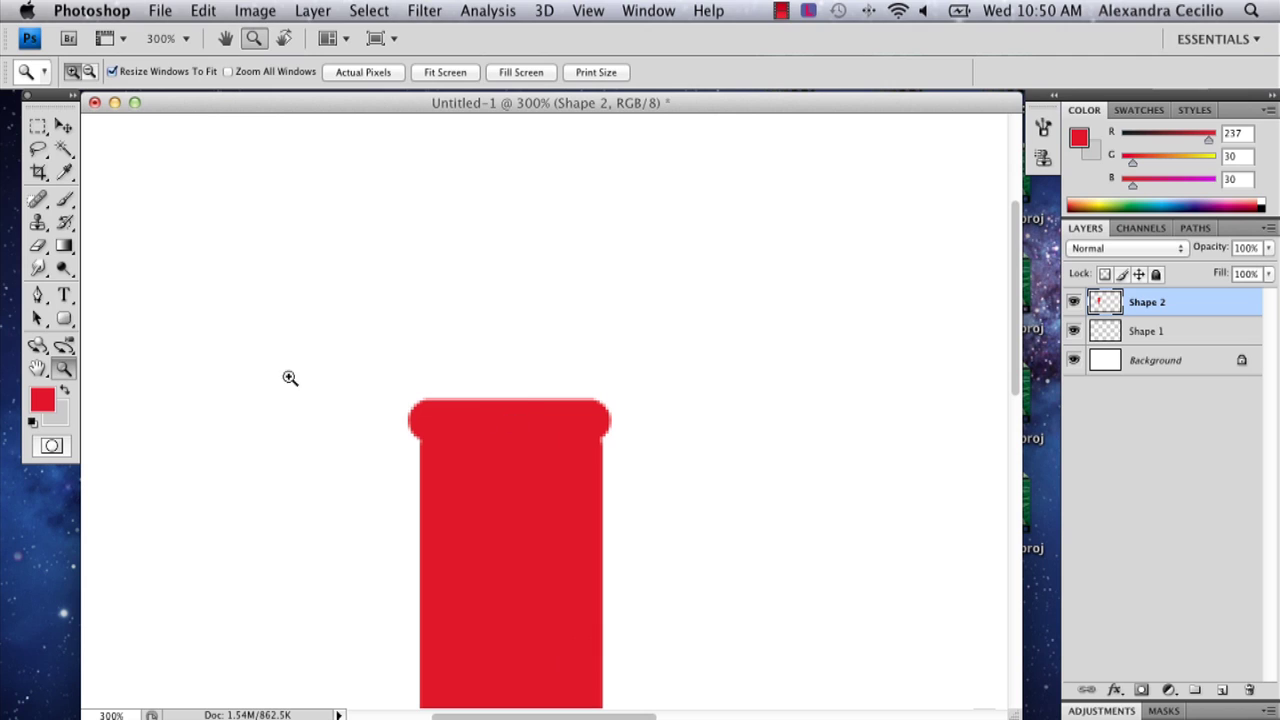
{"action": "left_click", "coordinate": [63, 318]}
{"action": "left_click", "coordinate": [108, 314]}
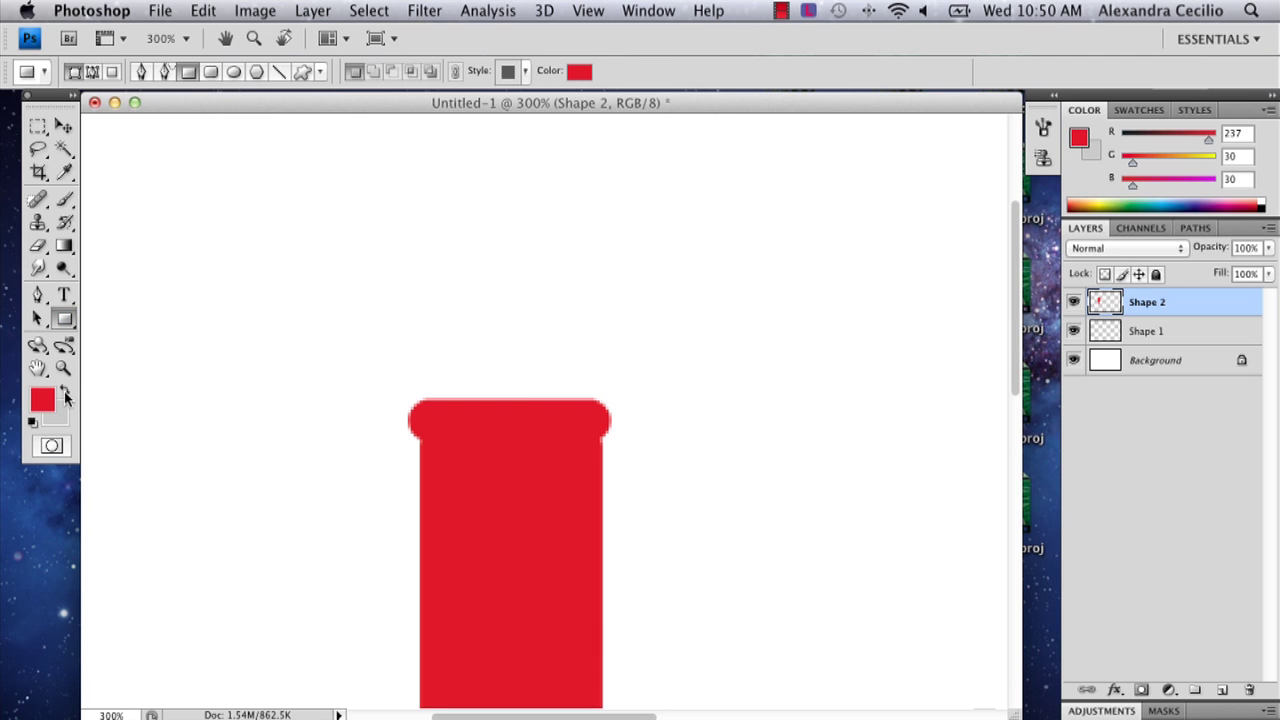
On a new layer, add a rectangle filled with gold d6bc6c on top of the red rim.
{"action": "left_click", "coordinate": [64, 392]}
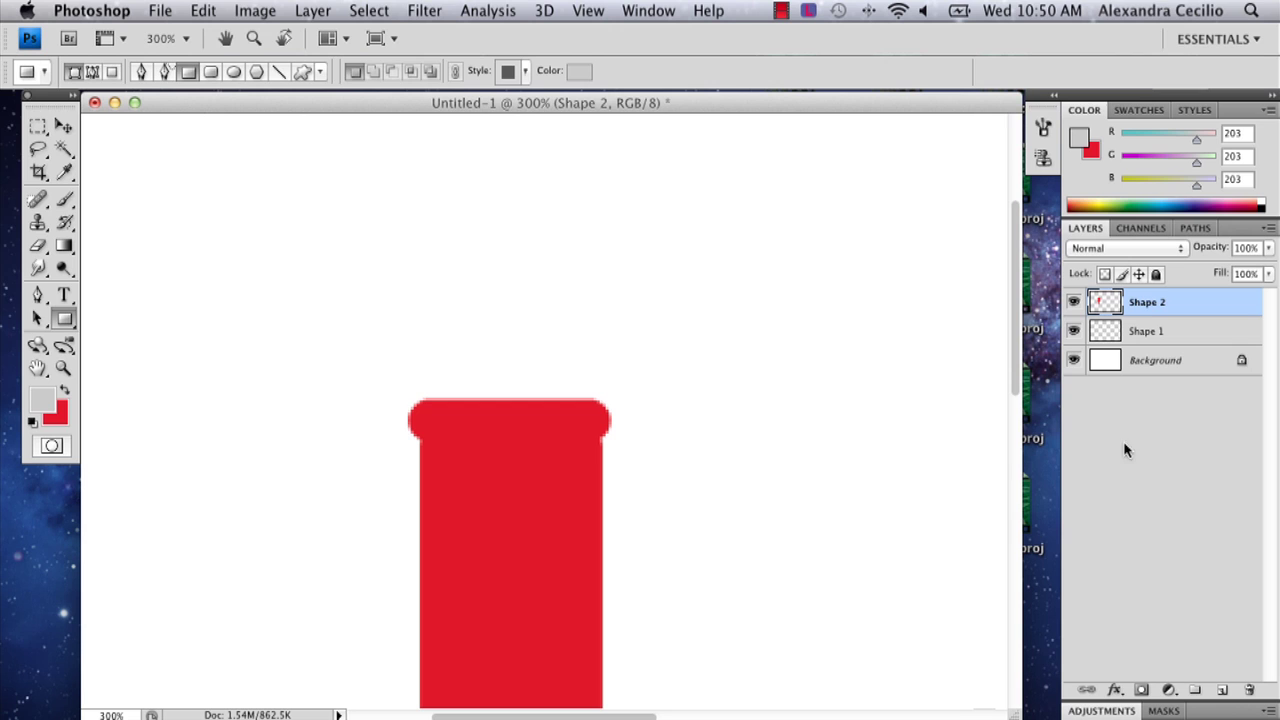
{"action": "left_click", "coordinate": [1223, 690]}
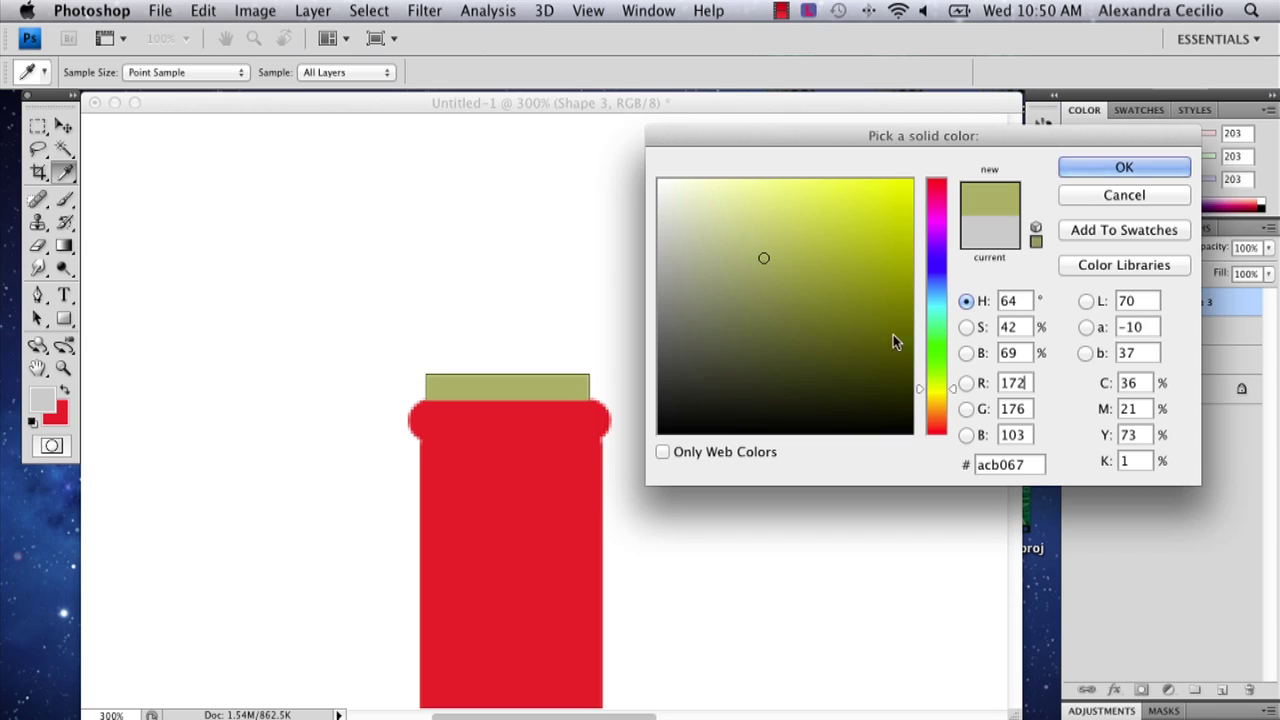
{"action": "left_click", "coordinate": [935, 402]}
{"action": "left_click", "coordinate": [834, 246]}
{"action": "left_click_drag", "start_coordinate": [834, 246], "coordinate": [785, 220]}
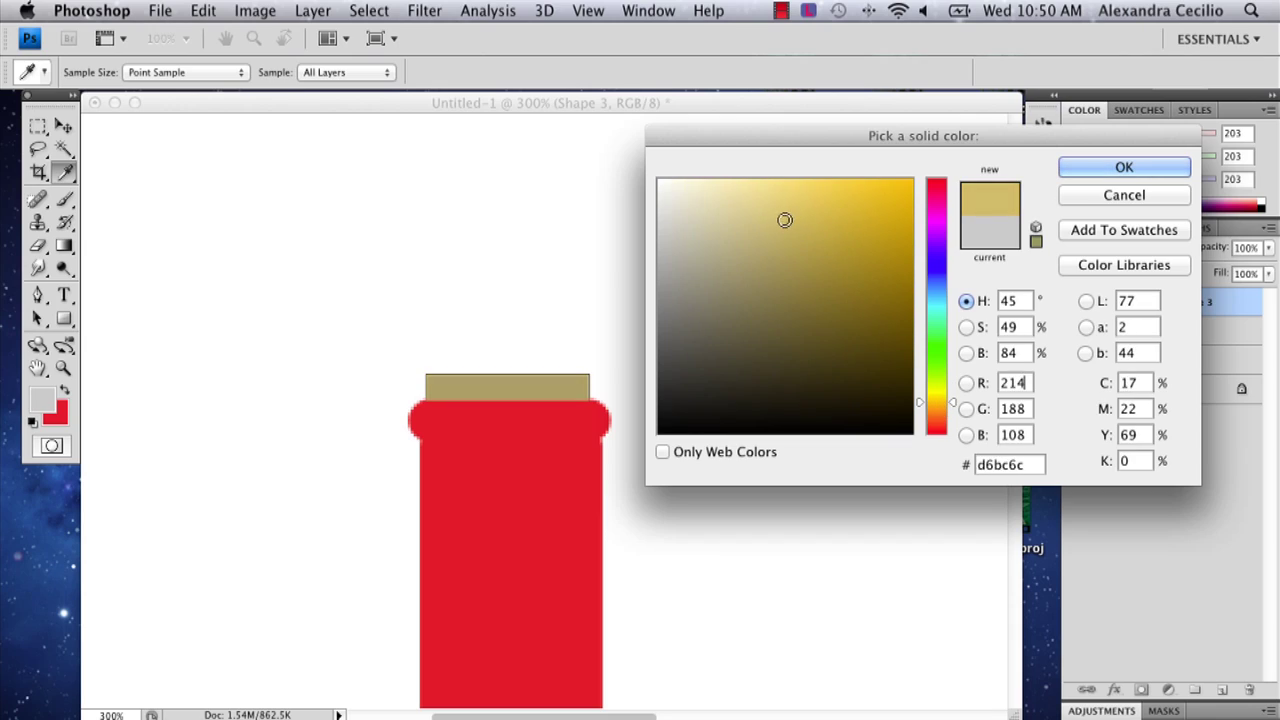
{"action": "key", "text": "Return"}
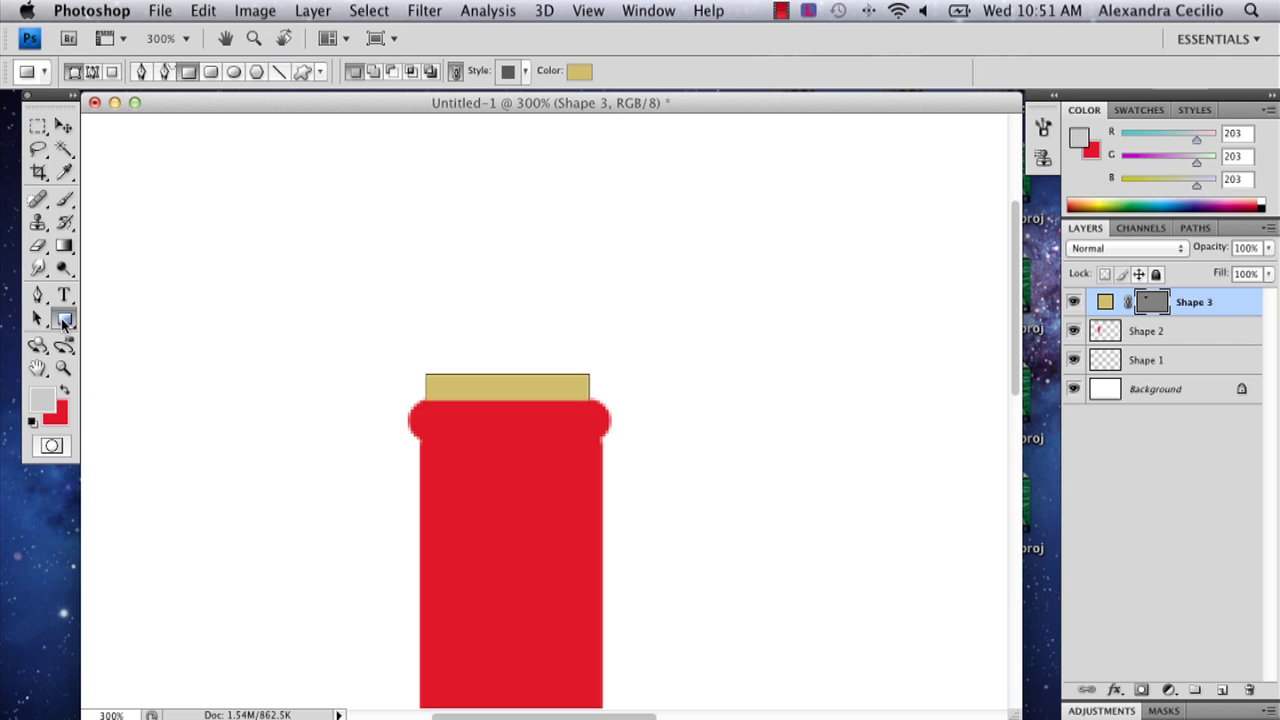
Draw a gold rounded collar above the base with a thin clip, copied to both sides.
{"action": "left_click_drag", "start_coordinate": [63, 322], "coordinate": [128, 334]}
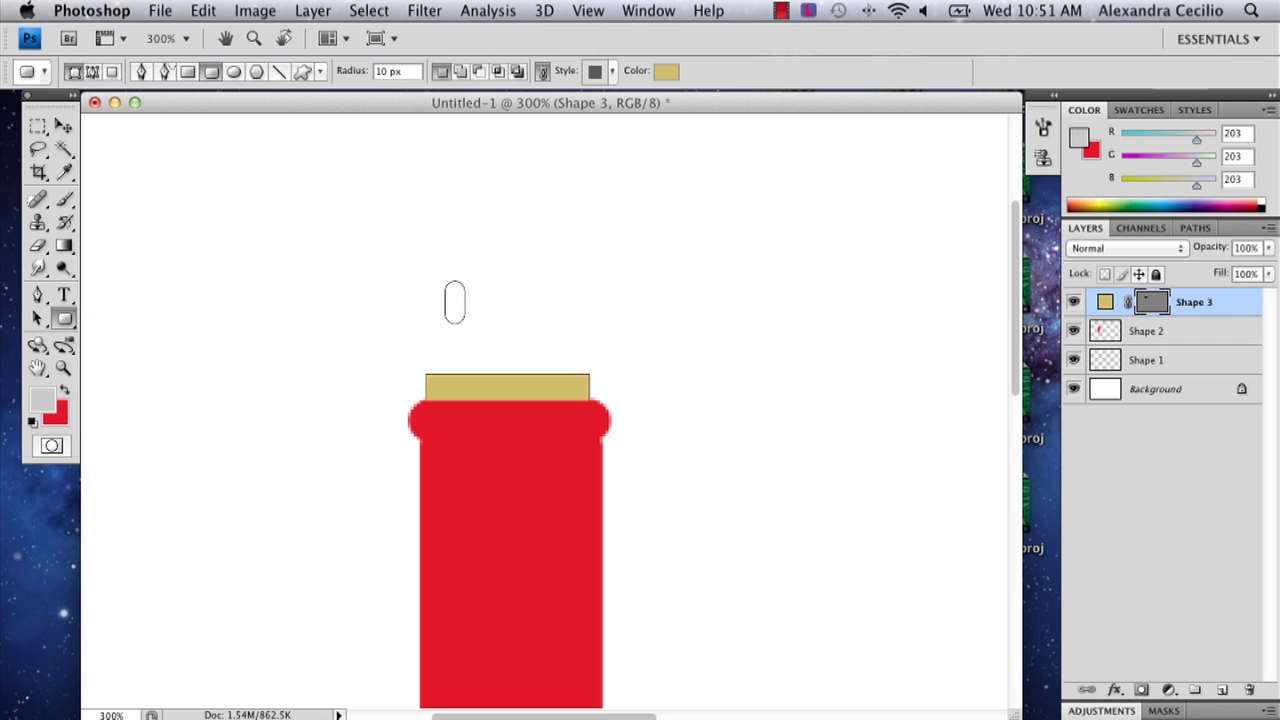
{"action": "left_click_drag", "start_coordinate": [465, 323], "coordinate": [577, 396]}
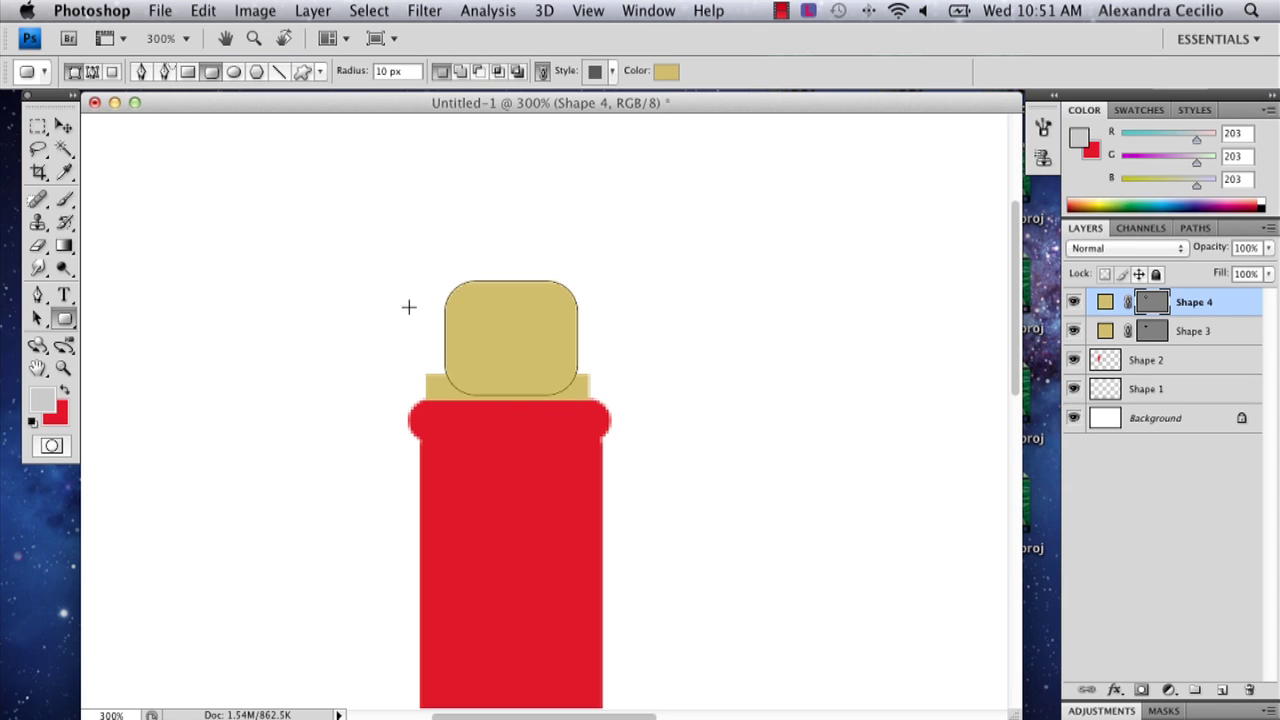
{"action": "left_click_drag", "start_coordinate": [429, 287], "coordinate": [441, 378]}
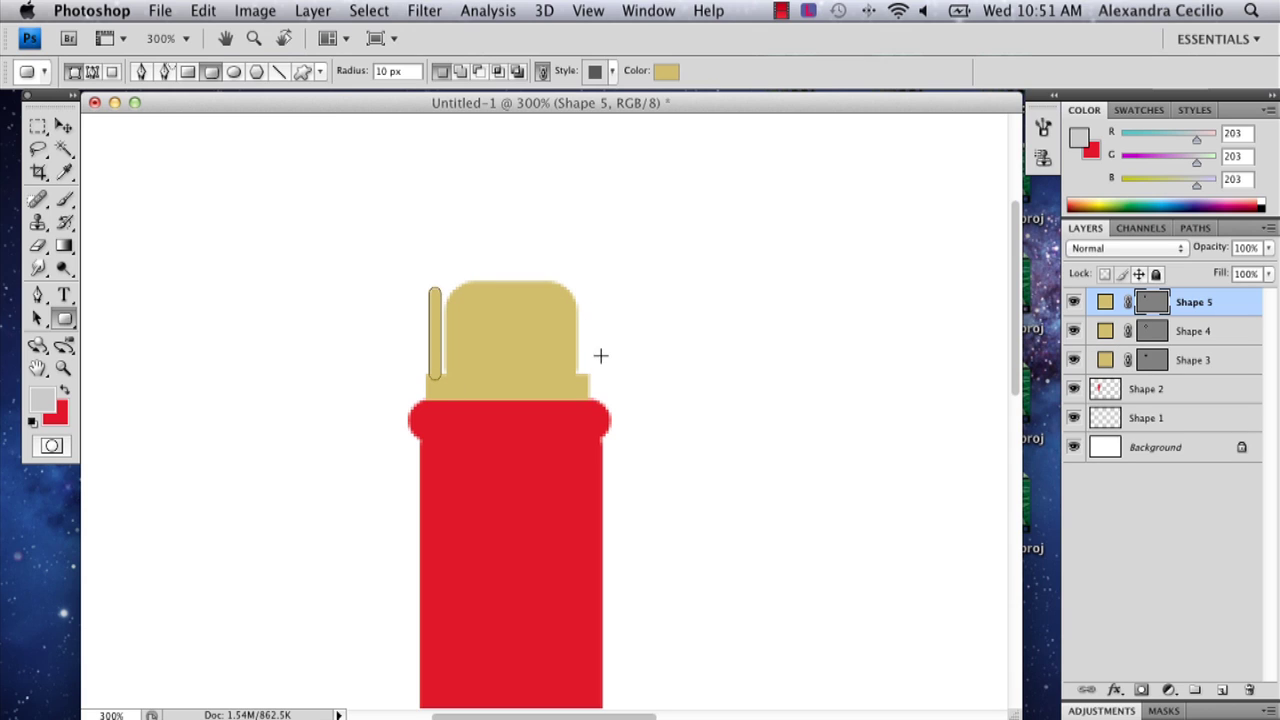
{"action": "left_click_drag", "start_coordinate": [585, 384], "coordinate": [577, 371]}
{"action": "key", "text": "super+z"}
{"action": "key", "text": "v"}
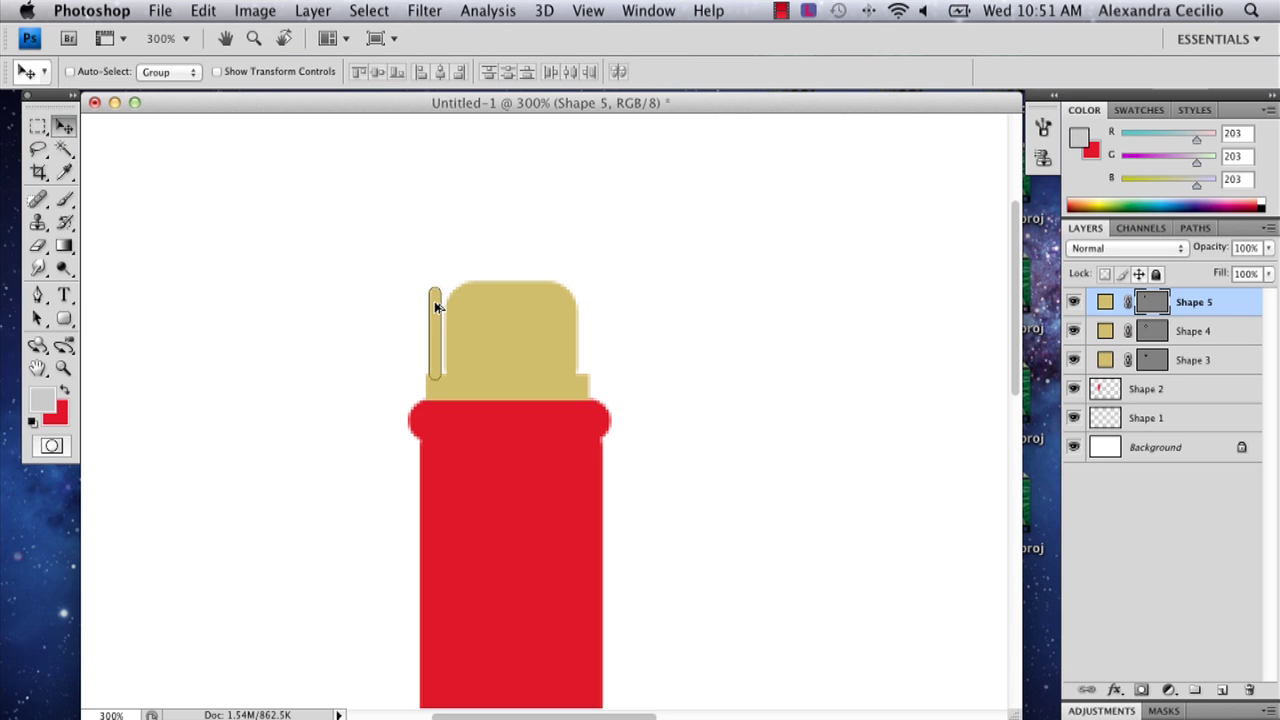
{"action": "left_click_drag", "start_coordinate": [470, 302], "coordinate": [597, 314]}
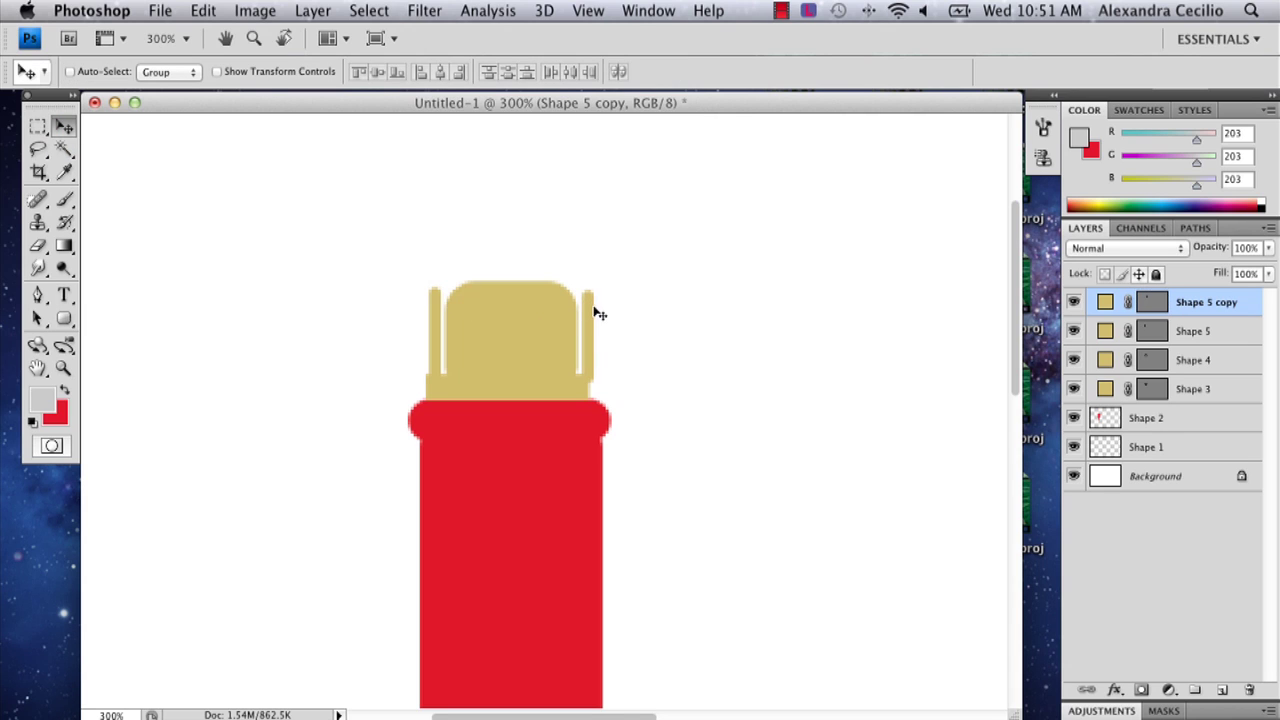
Free Transform the gold base (Shape 3) to 98% width so its edges meet the prongs.
{"action": "left_click", "coordinate": [1183, 400]}
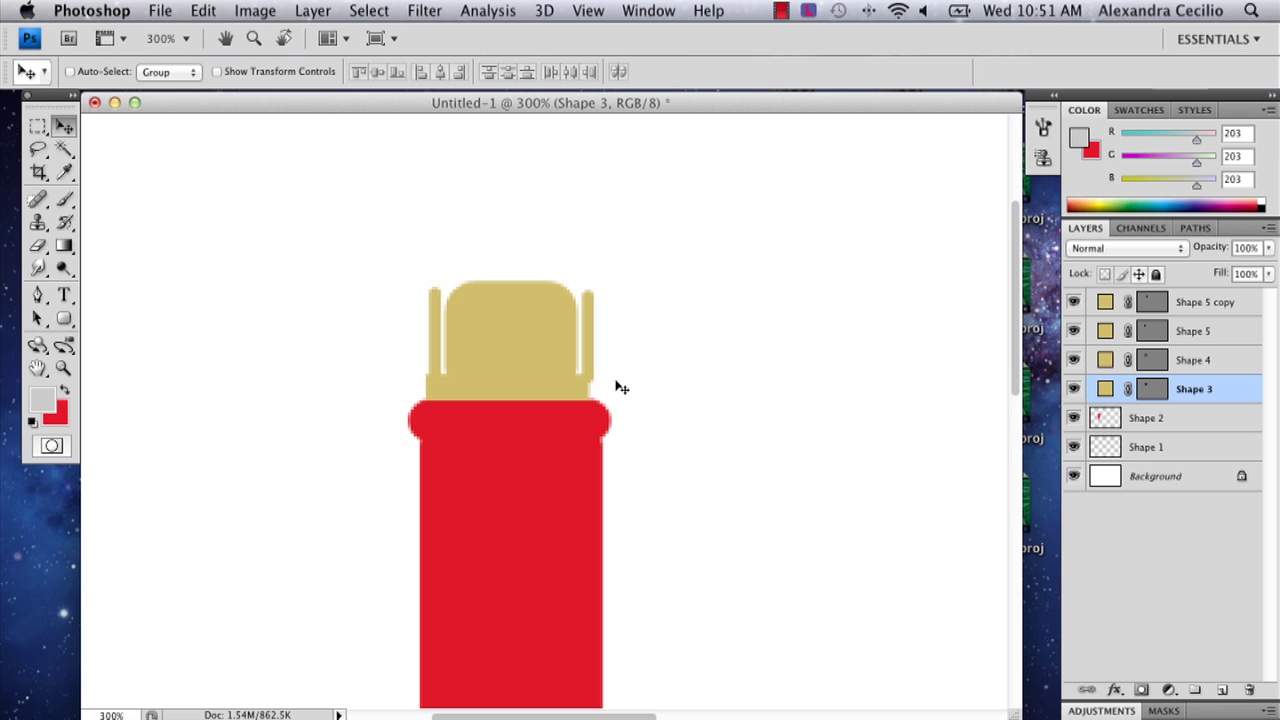
{"action": "left_click", "coordinate": [38, 126]}
{"action": "right_click", "coordinate": [552, 375]}
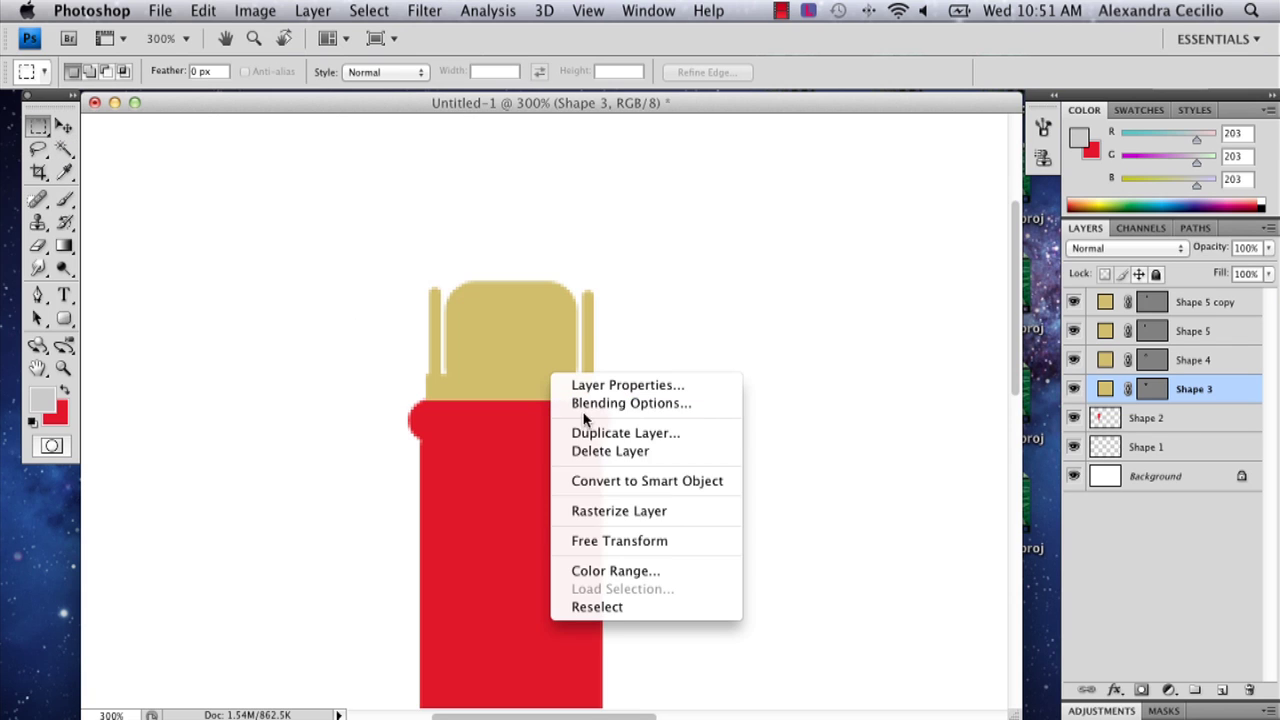
{"action": "left_click", "coordinate": [634, 543]}
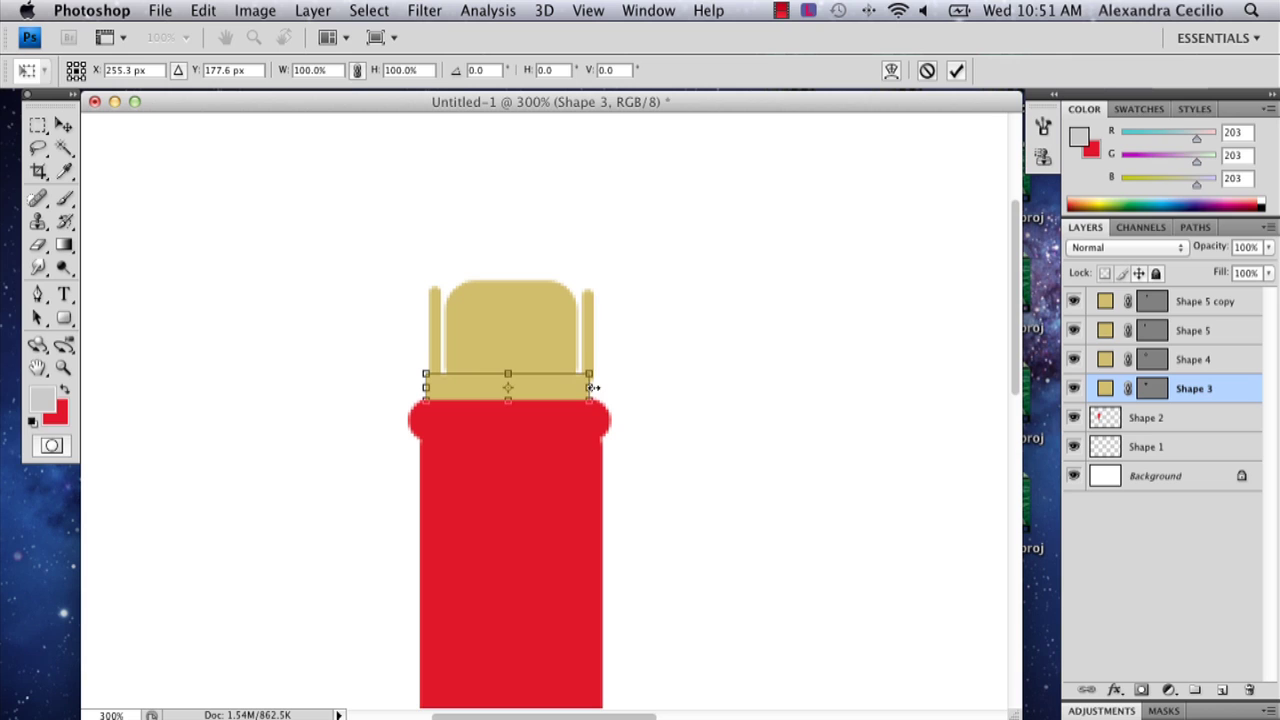
{"action": "mouse_move", "coordinate": [591, 387]}
{"action": "left_mouse_down"}
{"action": "mouse_move", "coordinate": [612, 388]}
{"action": "mouse_move", "coordinate": [600, 387]}
{"action": "left_mouse_up"}
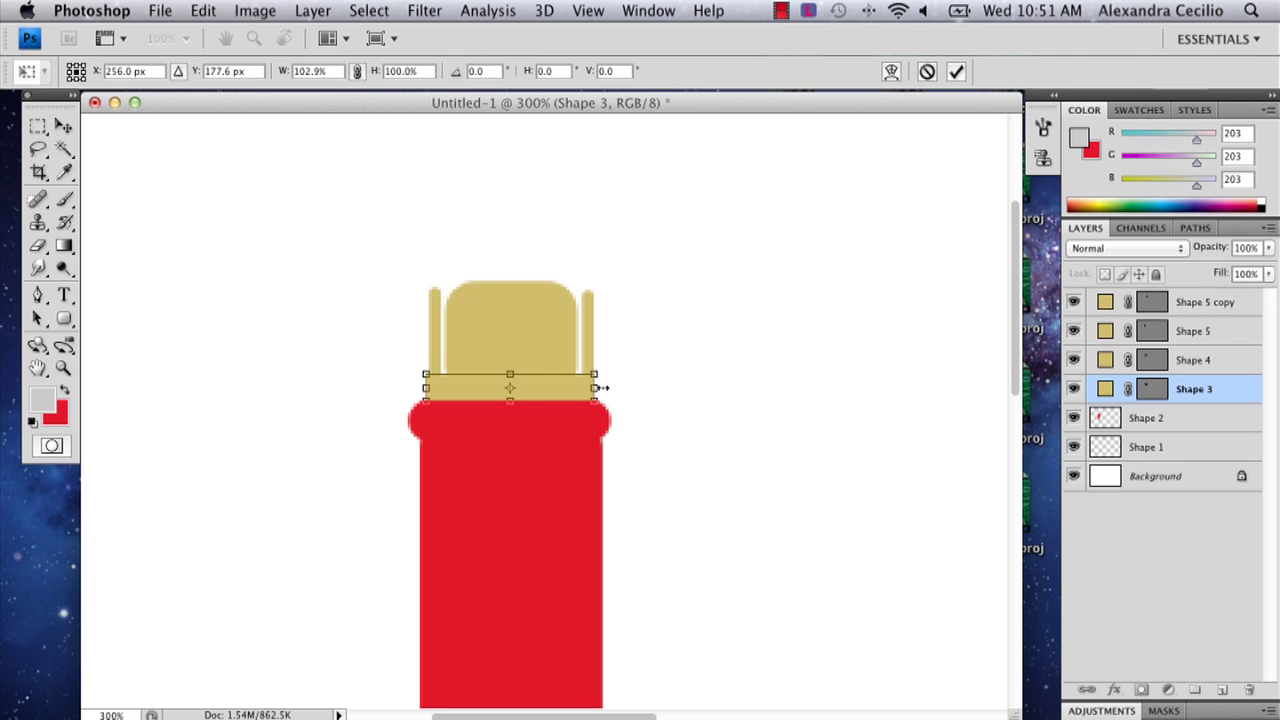
{"action": "left_click", "coordinate": [955, 71]}
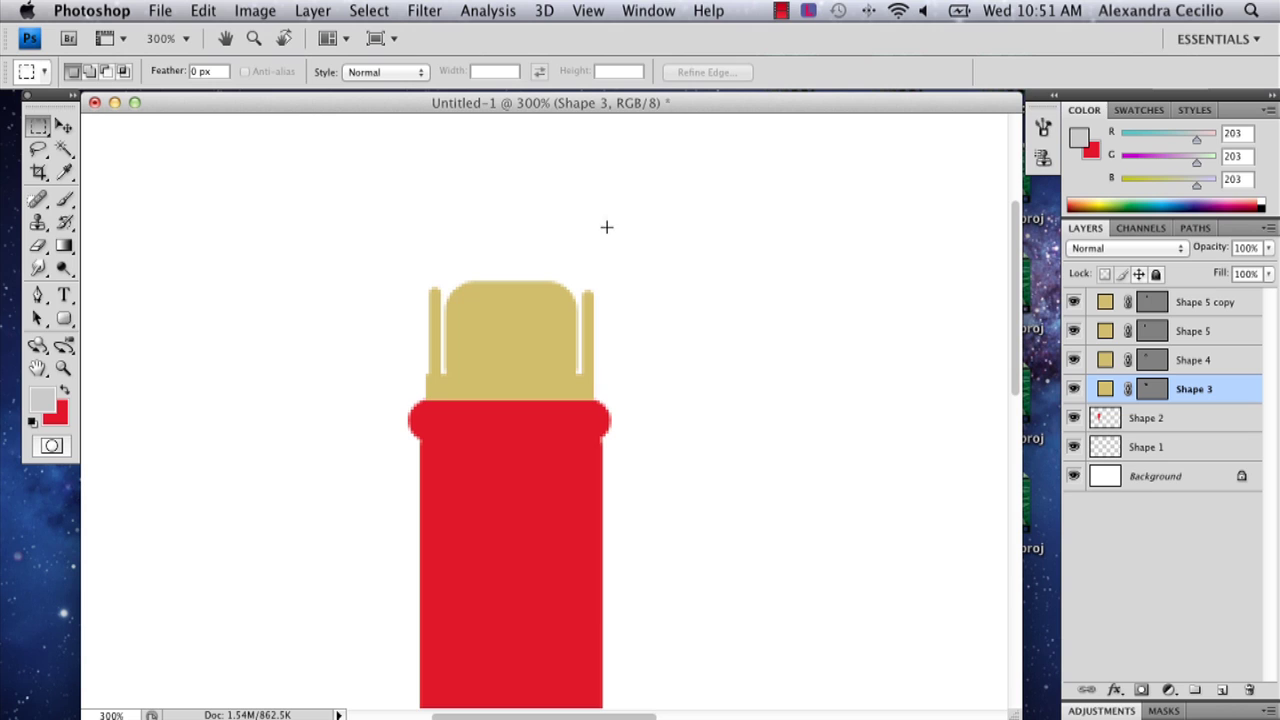
{"action": "right_click", "coordinate": [432, 372]}
{"action": "left_click", "coordinate": [472, 532]}
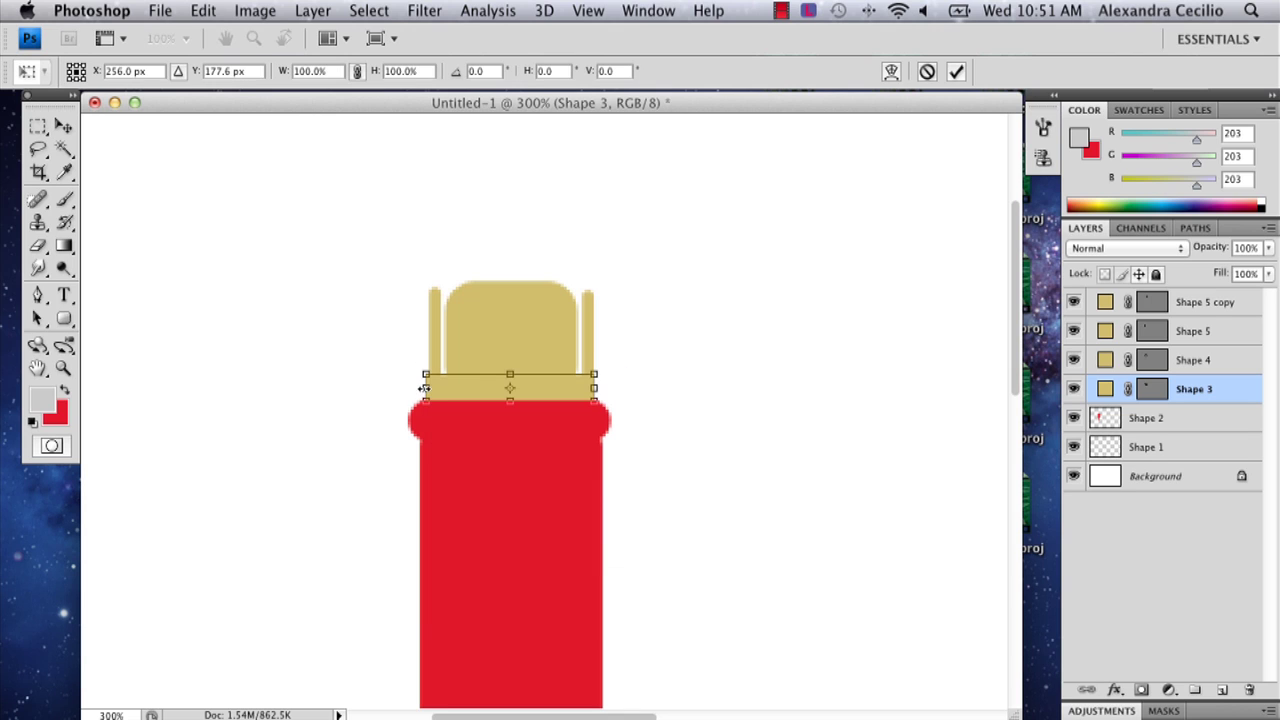
{"action": "left_click_drag", "start_coordinate": [425, 388], "coordinate": [430, 388]}
{"action": "left_click", "coordinate": [955, 71]}
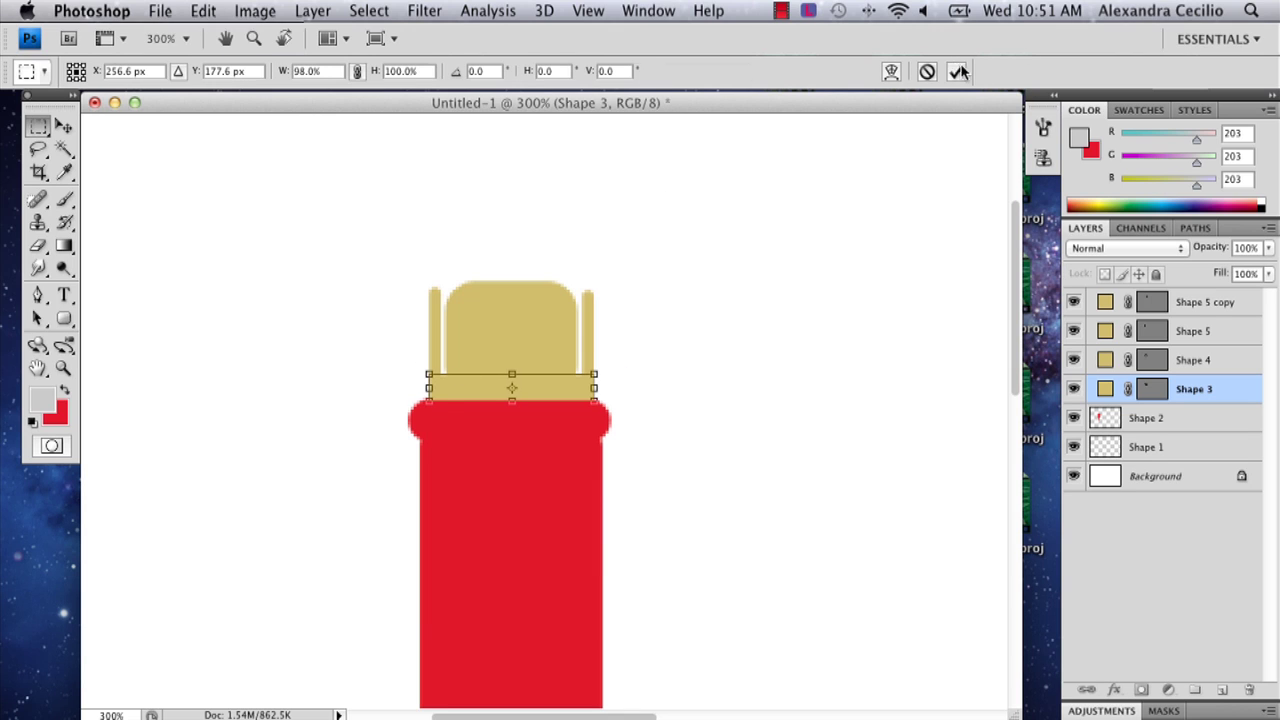
Fit the drawing on screen and draw a thin rounded-rectangle pin above the gold connector.
{"action": "left_click", "coordinate": [63, 368]}
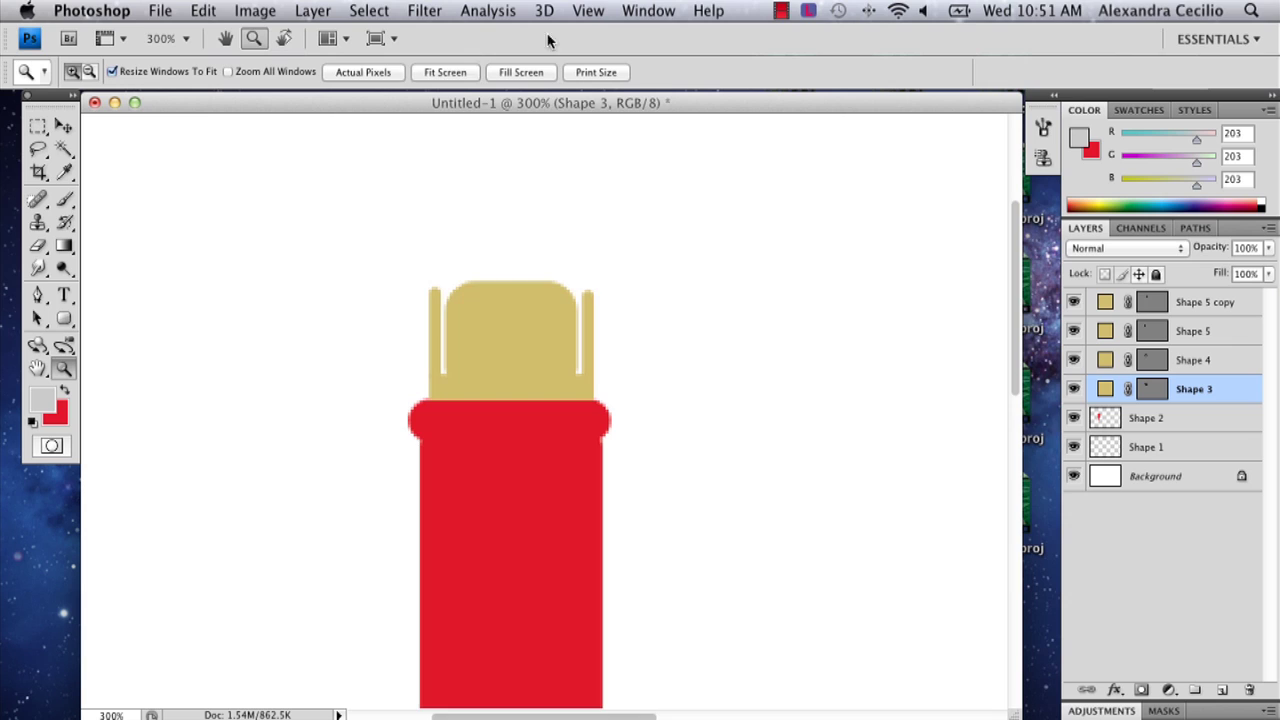
{"action": "left_click", "coordinate": [445, 72]}
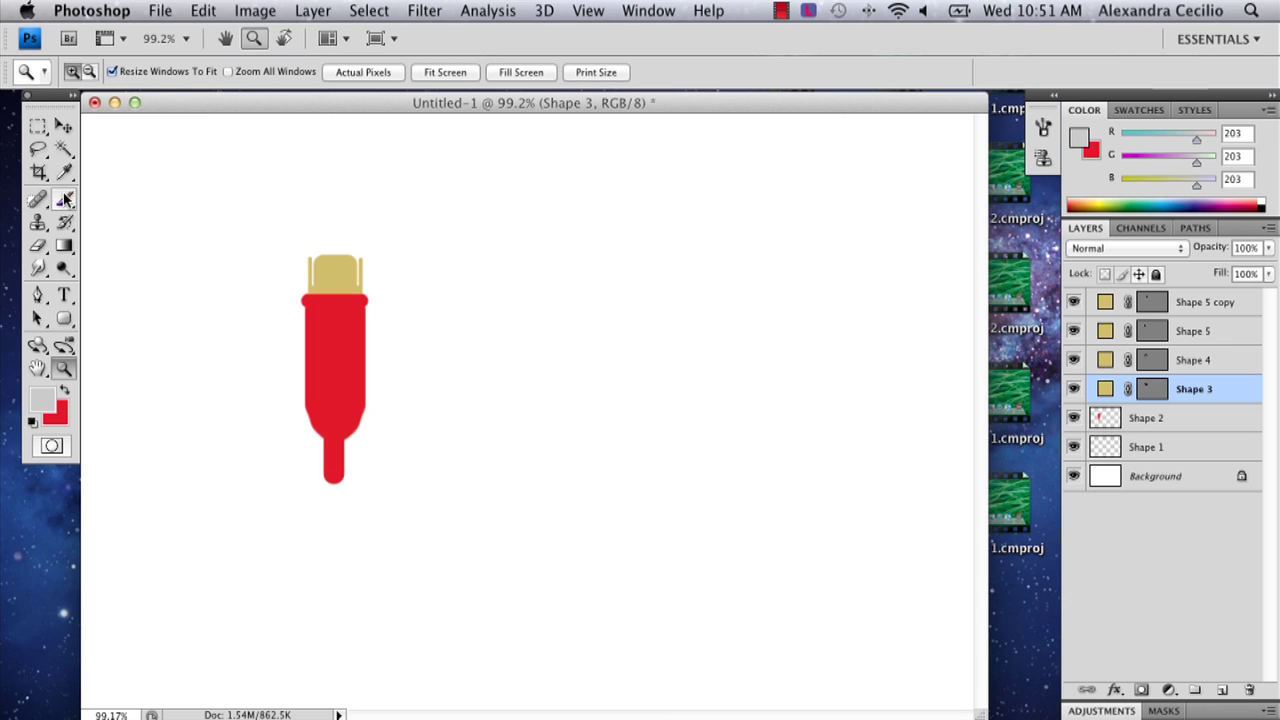
{"action": "left_click", "coordinate": [64, 318]}
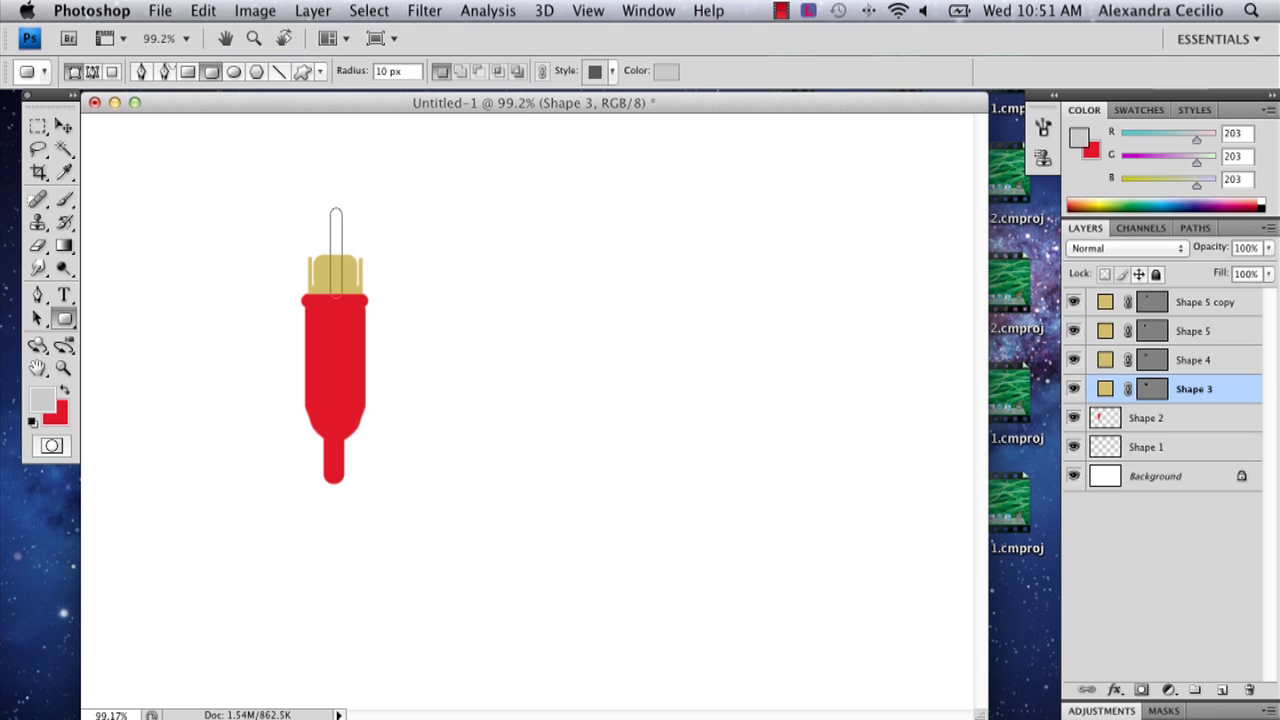
{"action": "left_click_drag", "start_coordinate": [340, 316], "coordinate": [340, 316]}
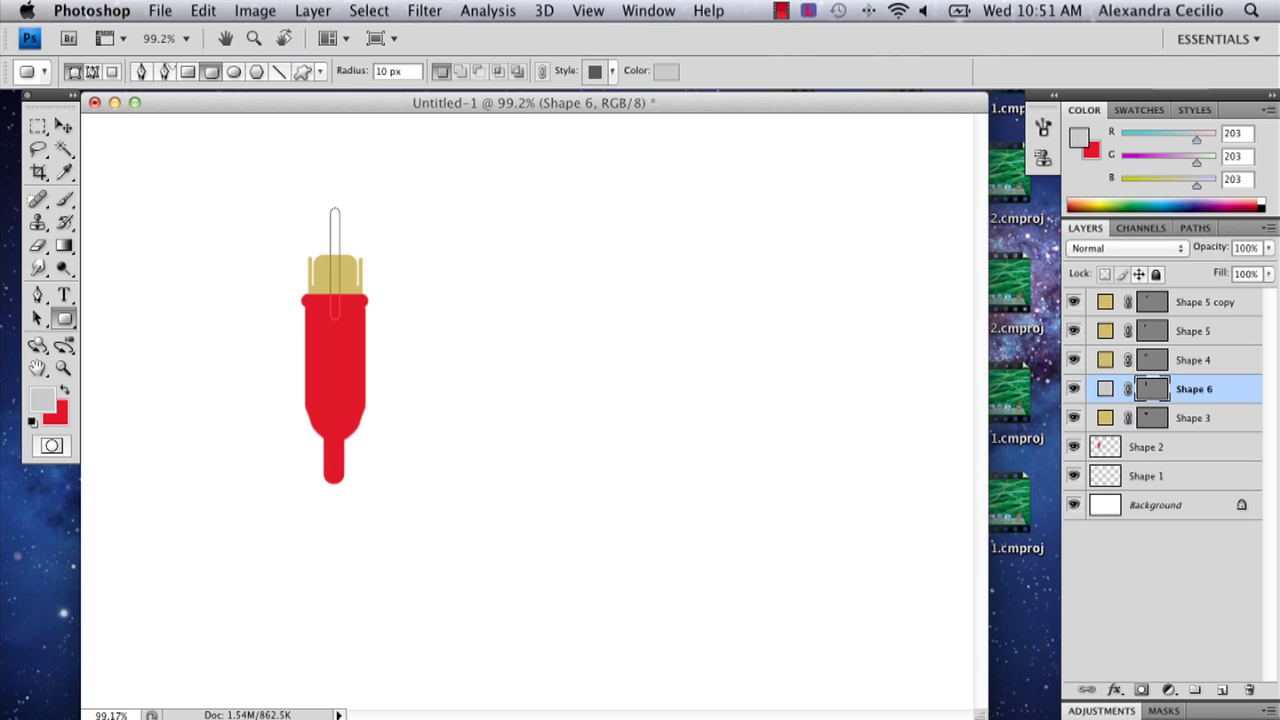
Free-transform the pin path, dragging its top down to shorten it to 73.1% height.
{"action": "left_click", "coordinate": [64, 126]}
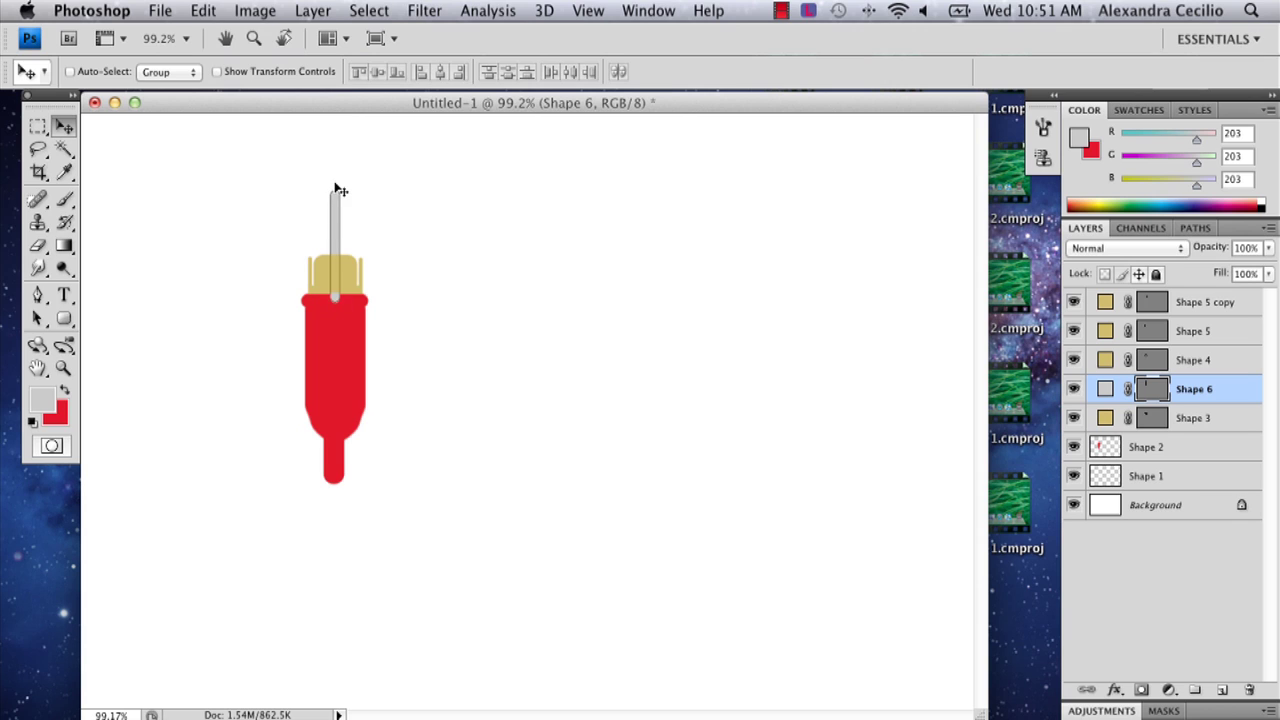
{"action": "left_click", "coordinate": [45, 123]}
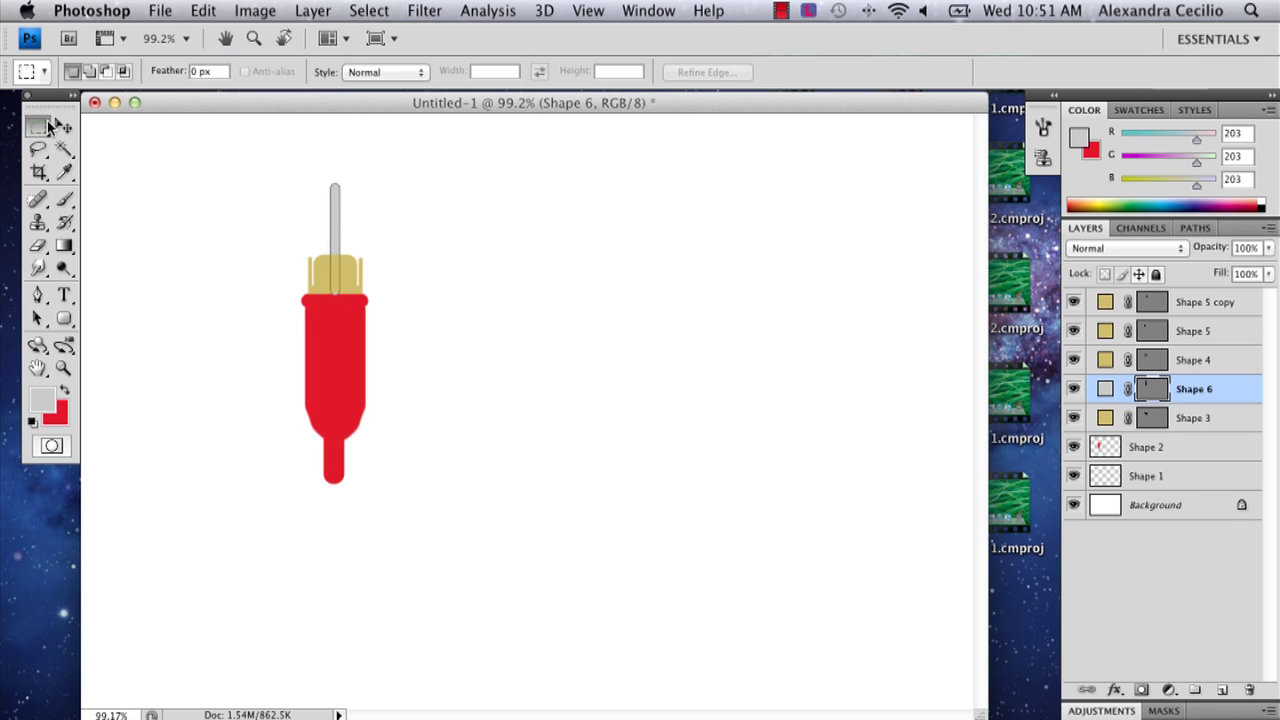
{"action": "right_click", "coordinate": [330, 203]}
{"action": "left_click", "coordinate": [357, 361]}
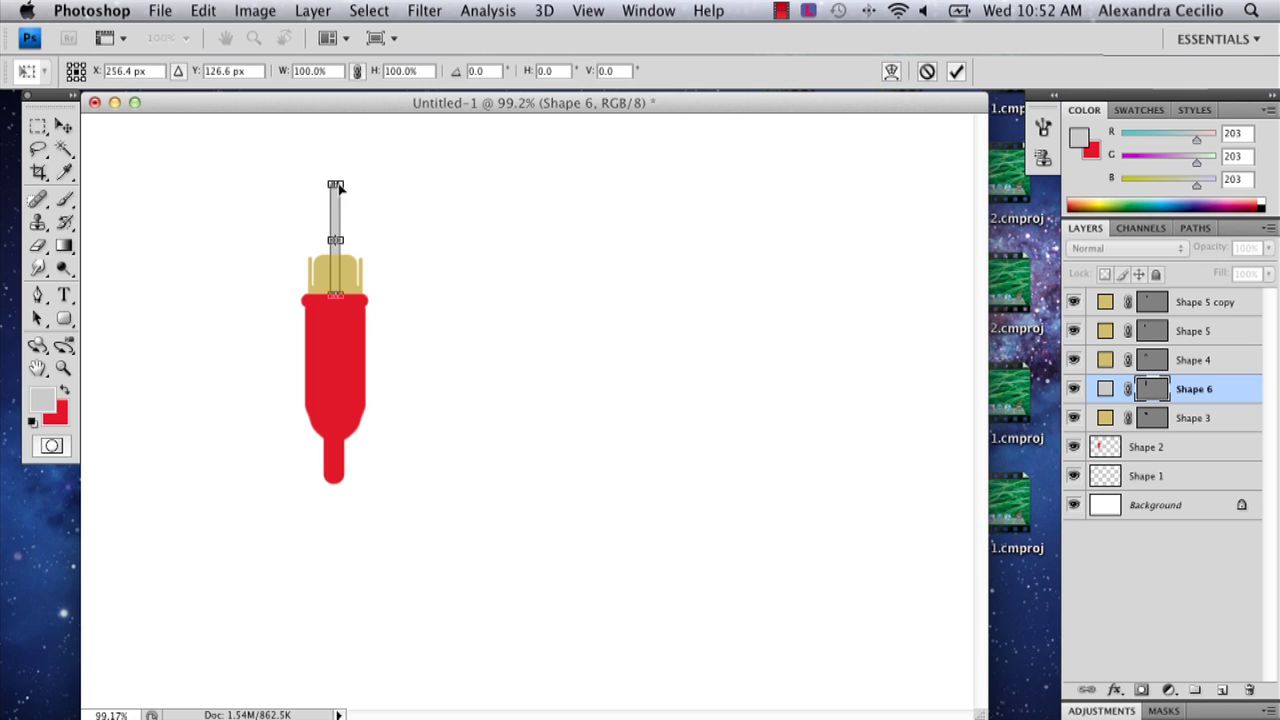
{"action": "left_click_drag", "start_coordinate": [336, 174], "coordinate": [336, 211]}
Apply the shortened pin and recolour it with the connector's gold sampled by eyedropper.
{"action": "left_click", "coordinate": [956, 71]}
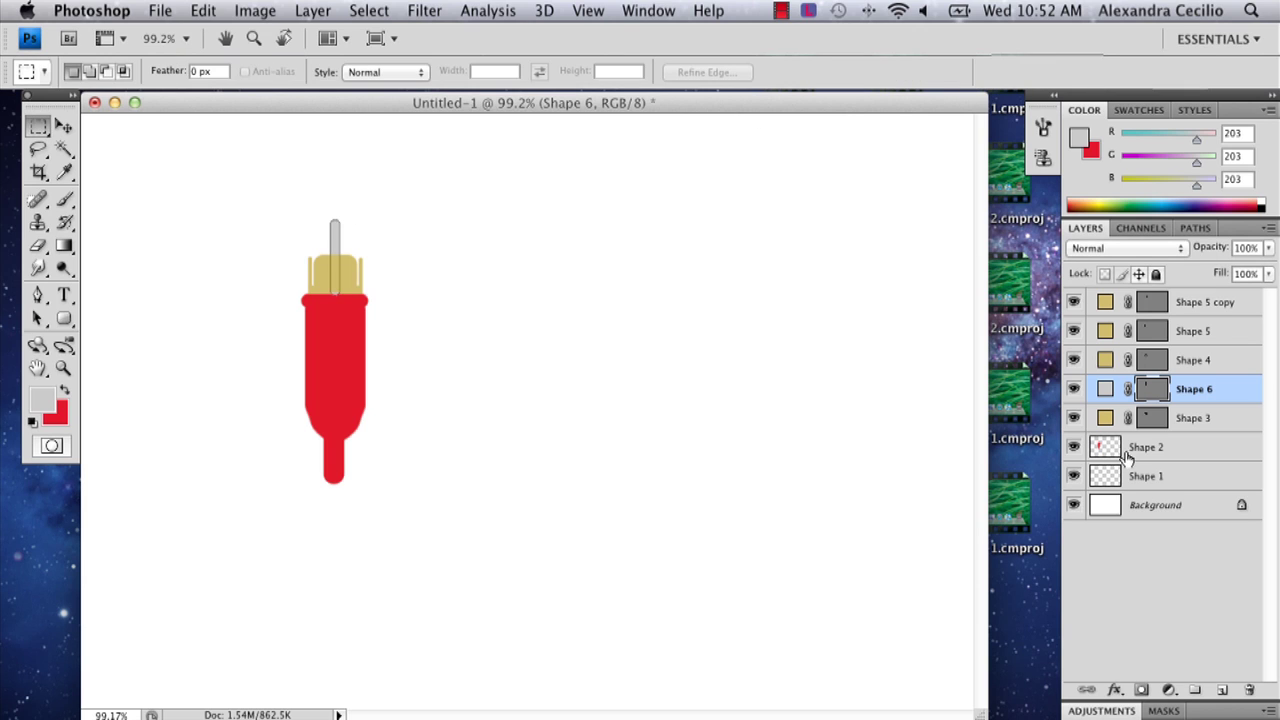
{"action": "double_click", "coordinate": [1105, 389]}
{"action": "left_click", "coordinate": [355, 266]}
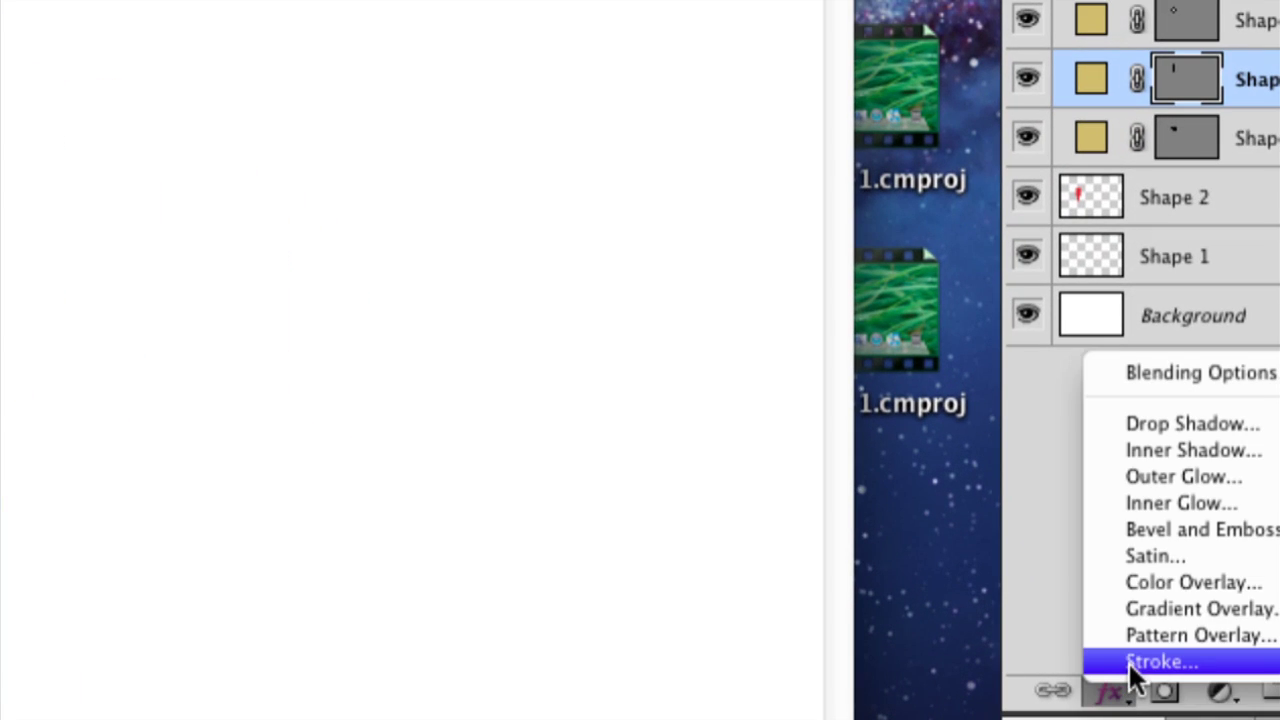
Give the pin a 1 px black stroke and move its layer below Shape 3.
{"action": "left_click", "coordinate": [1131, 668]}
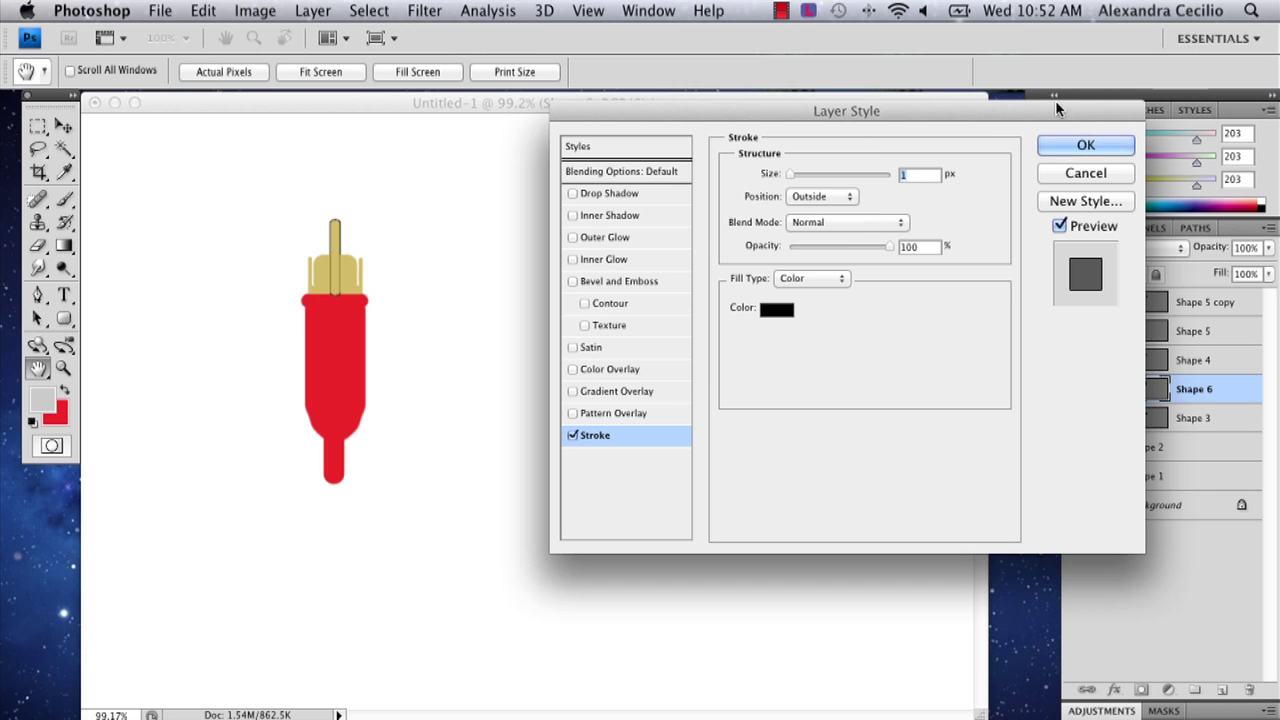
{"action": "left_click", "coordinate": [1084, 146]}
{"action": "mouse_move", "coordinate": [1196, 418]}
{"action": "left_mouse_down"}
{"action": "mouse_move", "coordinate": [1200, 486]}
{"action": "mouse_move", "coordinate": [1197, 460]}
{"action": "left_mouse_up"}
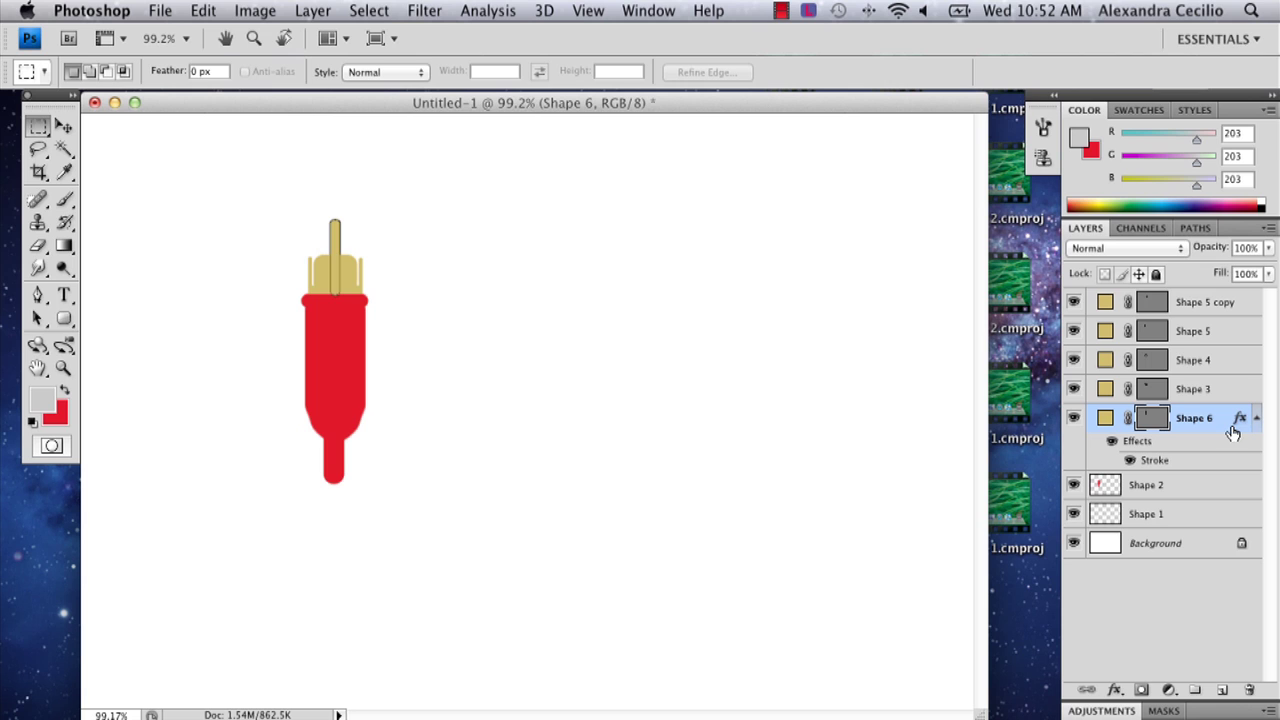
{"action": "left_click", "coordinate": [1182, 306]}
Select layers Shape 5 copy through Shape 3 and merge them into one layer.
{"action": "left_click", "coordinate": [1192, 399], "text": "shift"}
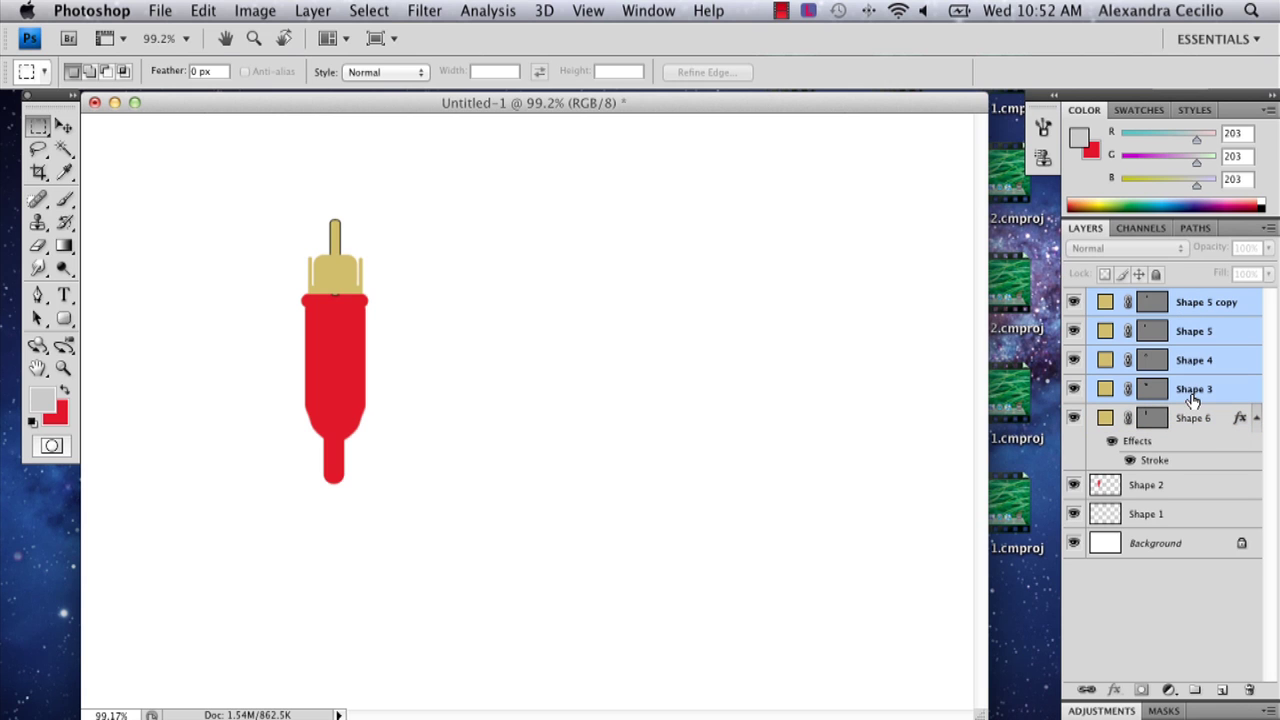
{"action": "left_click", "coordinate": [1190, 304]}
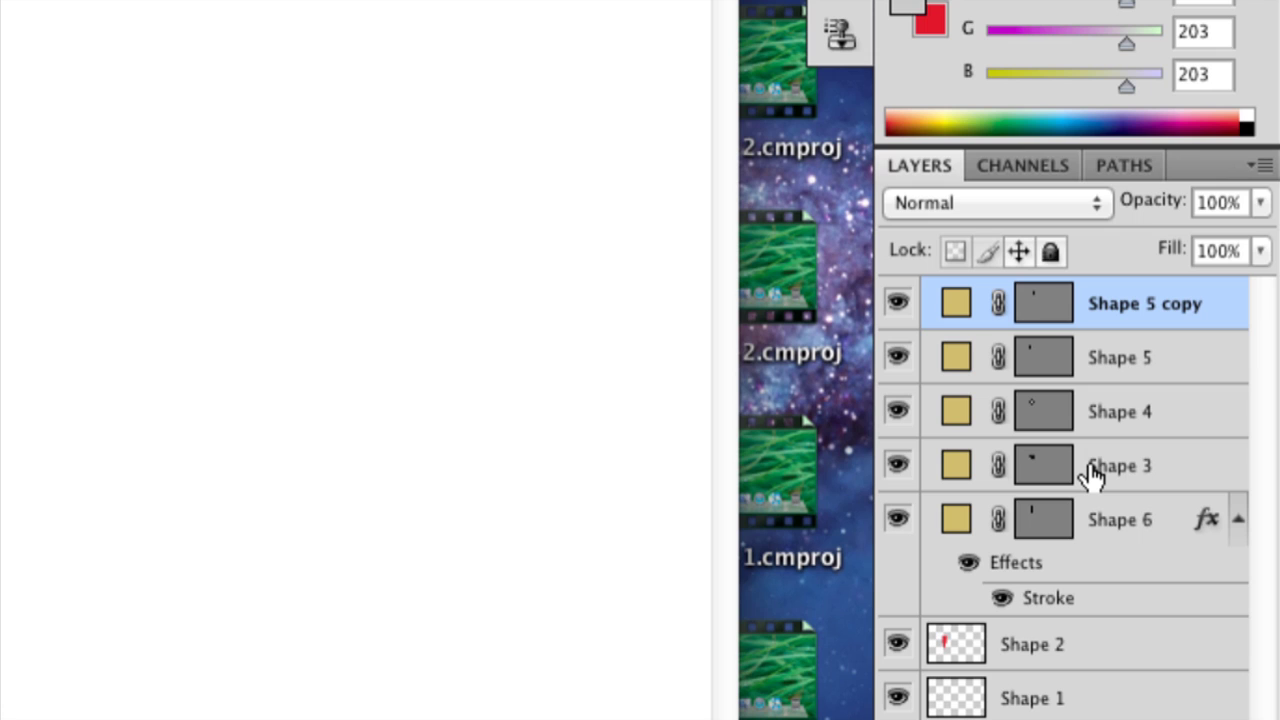
{"action": "left_click", "coordinate": [1092, 476], "text": "shift"}
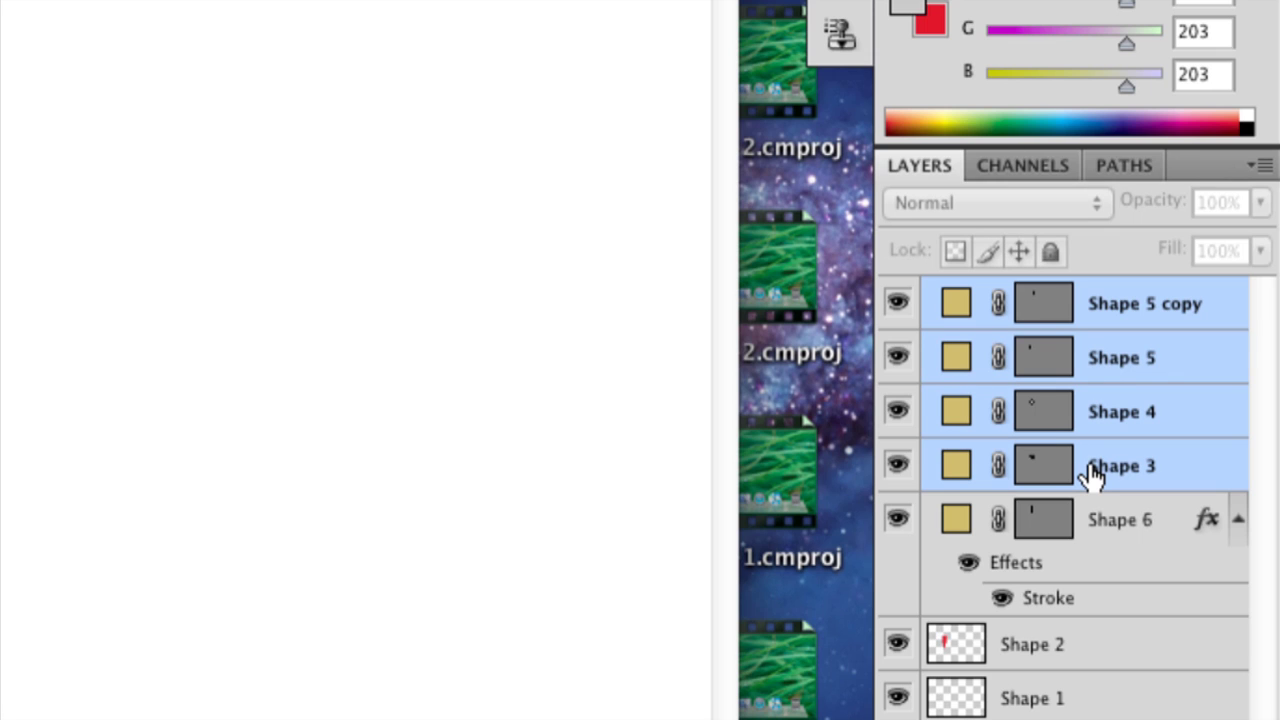
{"action": "right_click", "coordinate": [1106, 416]}
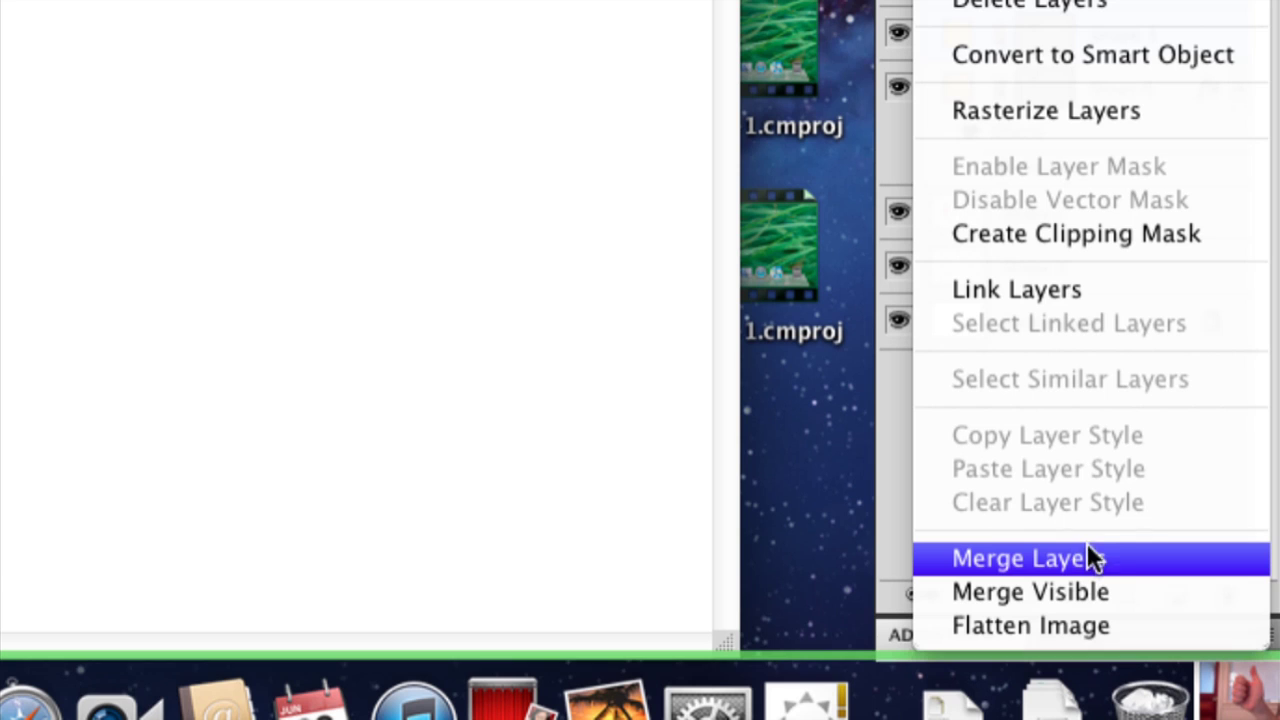
{"action": "left_click", "coordinate": [1124, 556]}
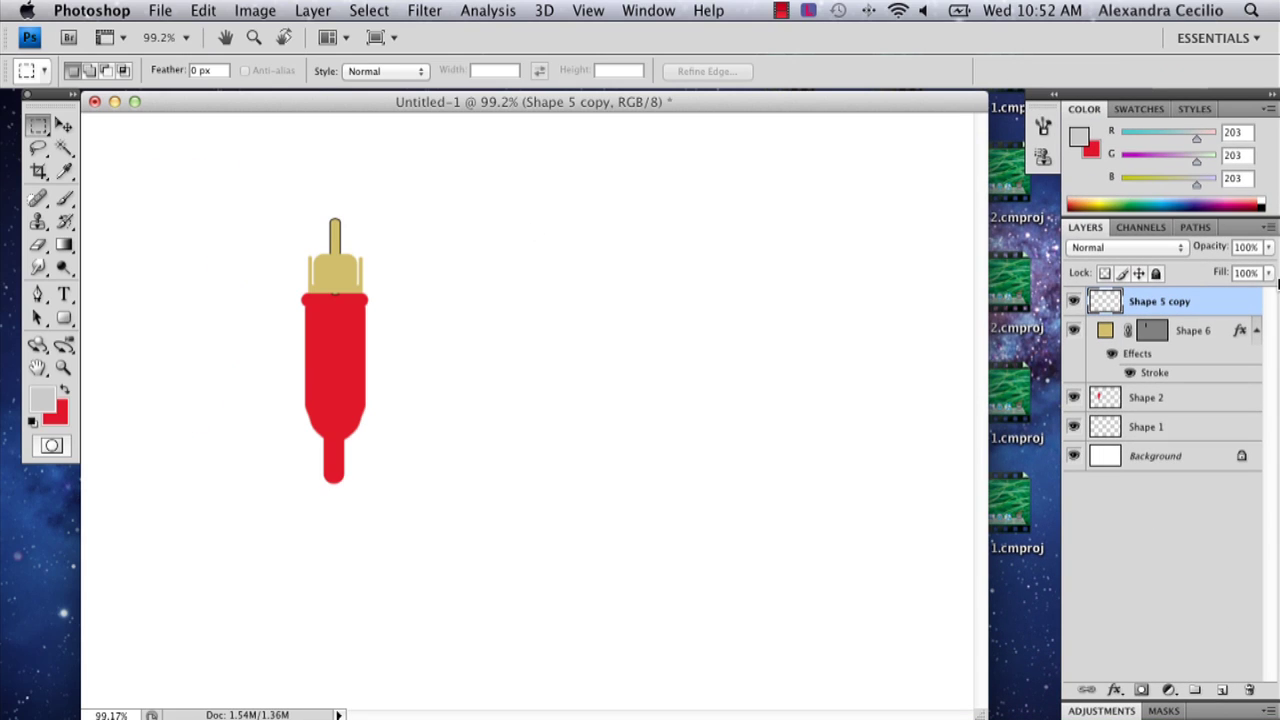
Add a 1 px black outside Stroke effect to the merged Shape 5 copy layer.
{"action": "left_click", "coordinate": [1189, 343]}
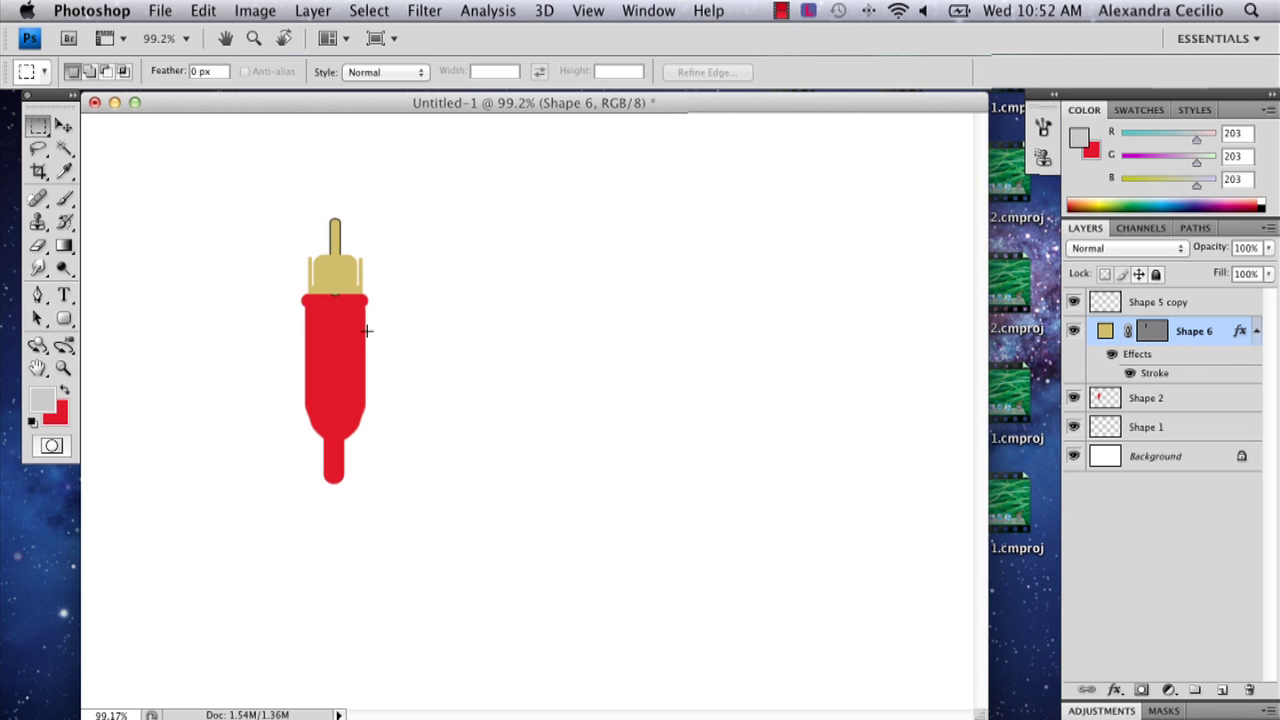
{"action": "left_click", "coordinate": [62, 126]}
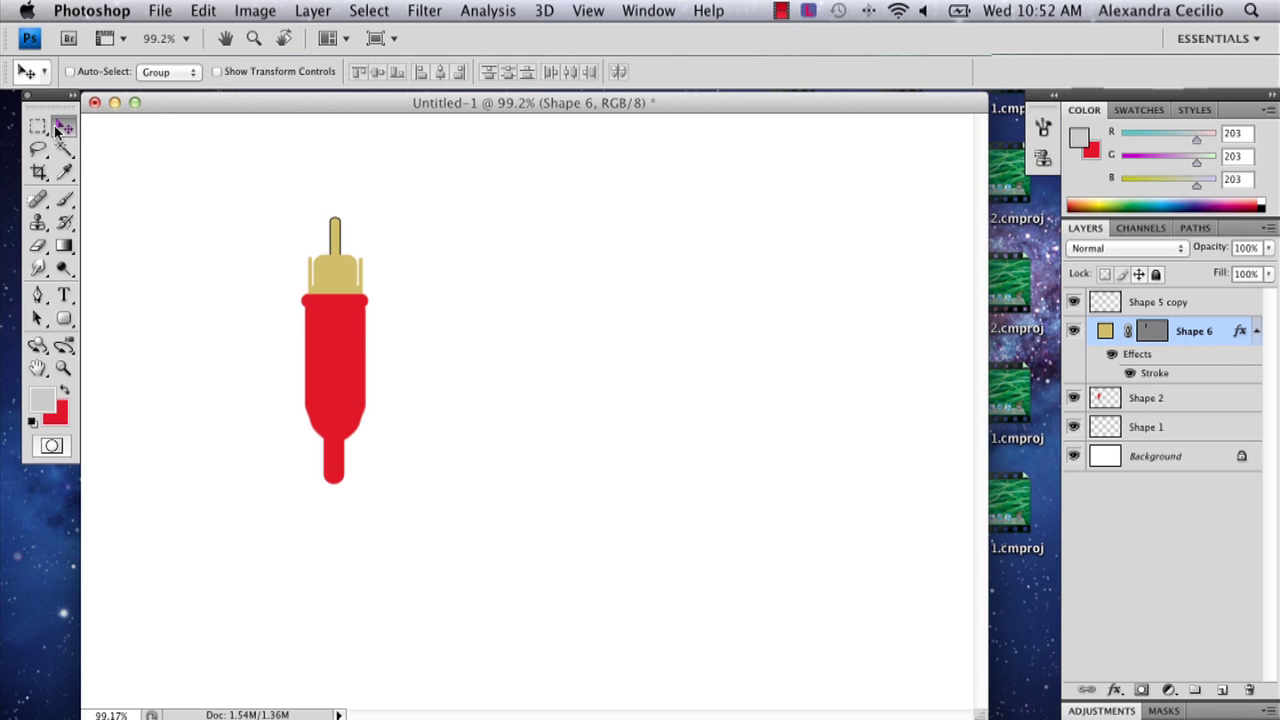
{"action": "left_click", "coordinate": [1158, 308]}
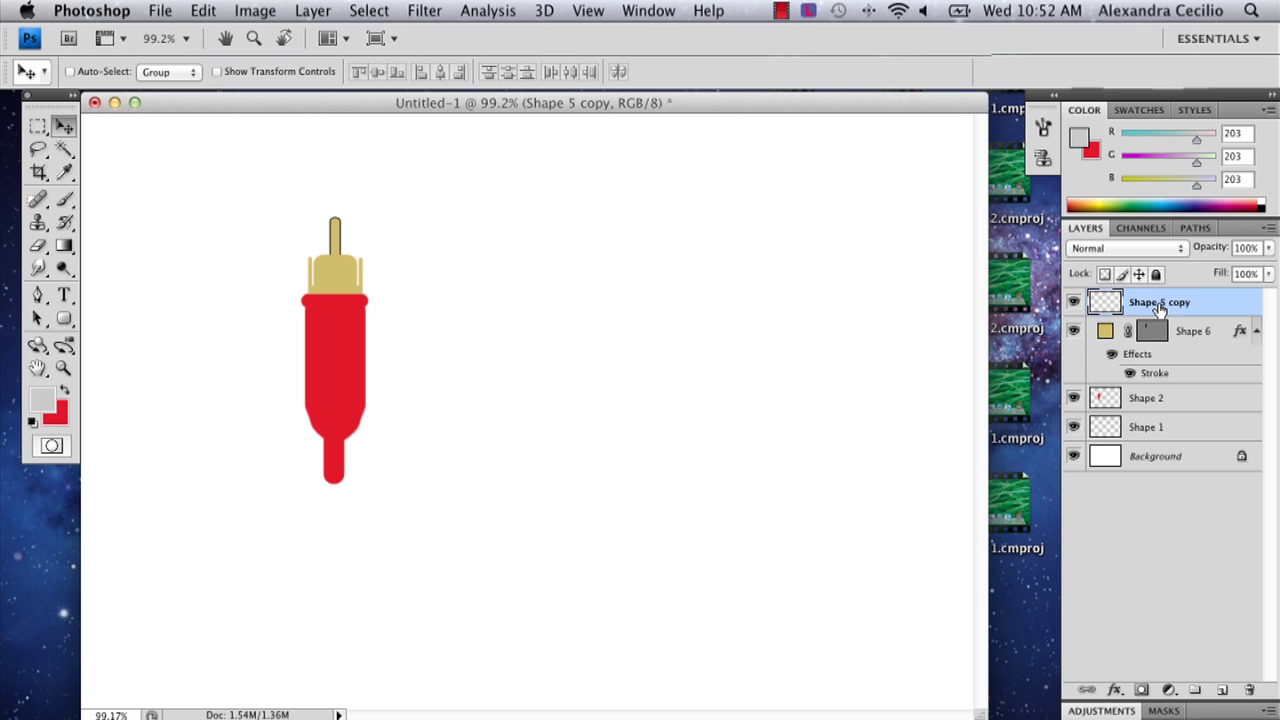
{"action": "left_click", "coordinate": [1113, 684]}
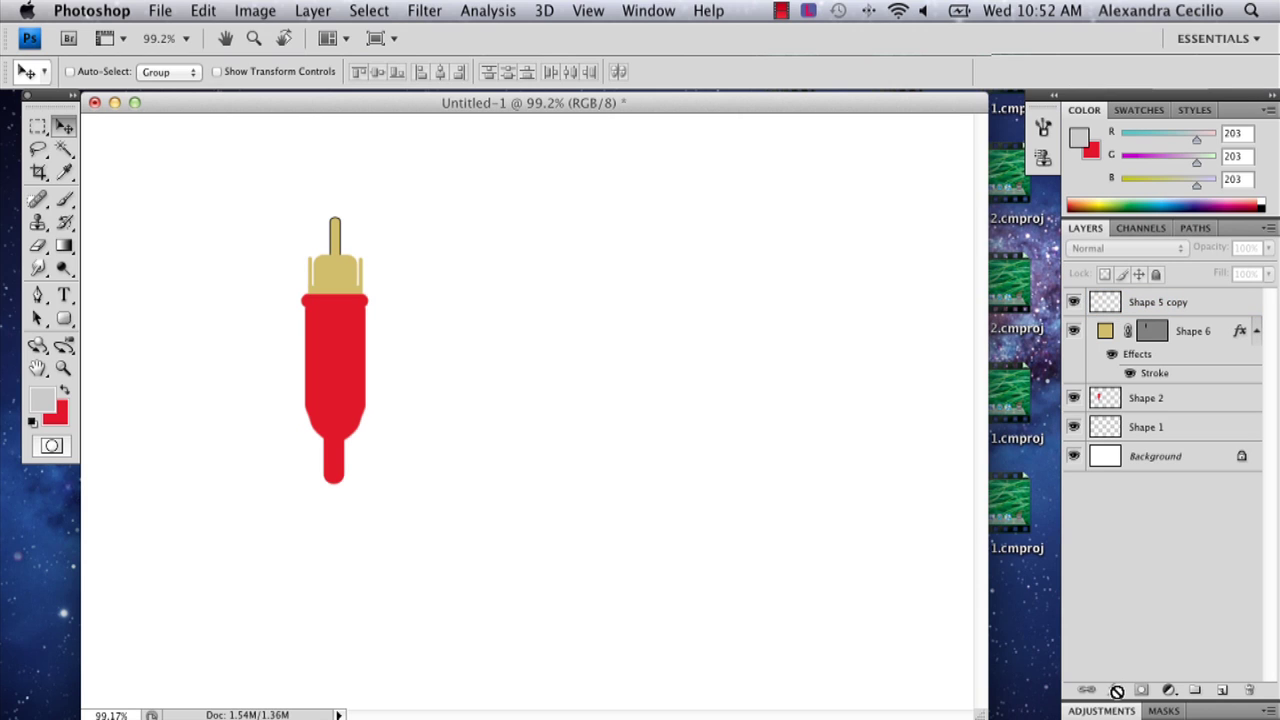
{"action": "left_click", "coordinate": [1186, 305]}
{"action": "left_click", "coordinate": [1114, 690]}
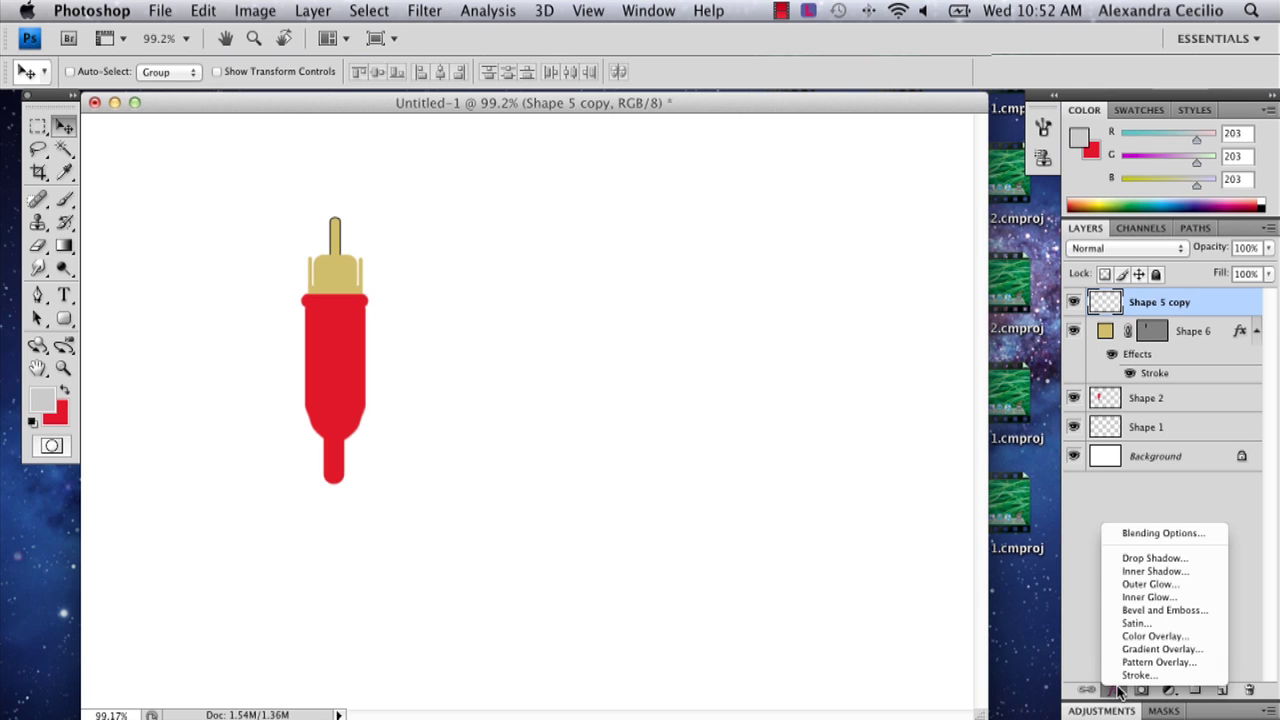
{"action": "left_click", "coordinate": [1110, 685]}
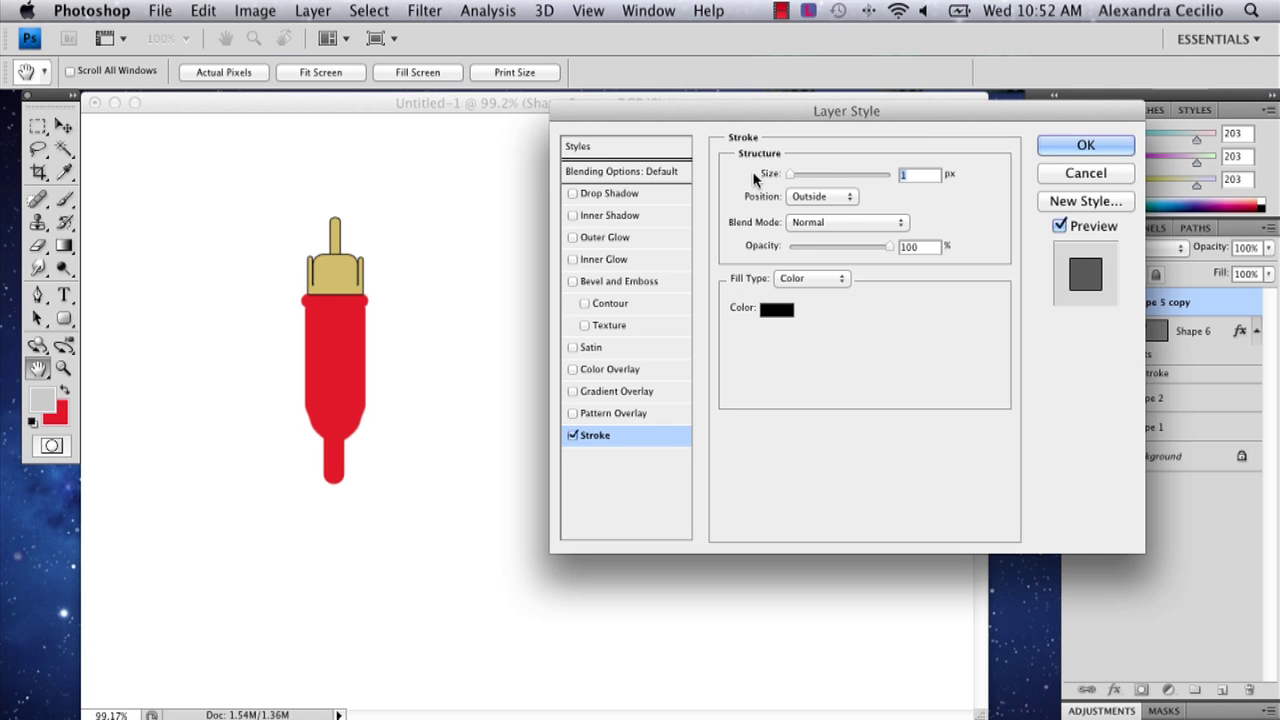
{"action": "left_click", "coordinate": [1085, 148]}
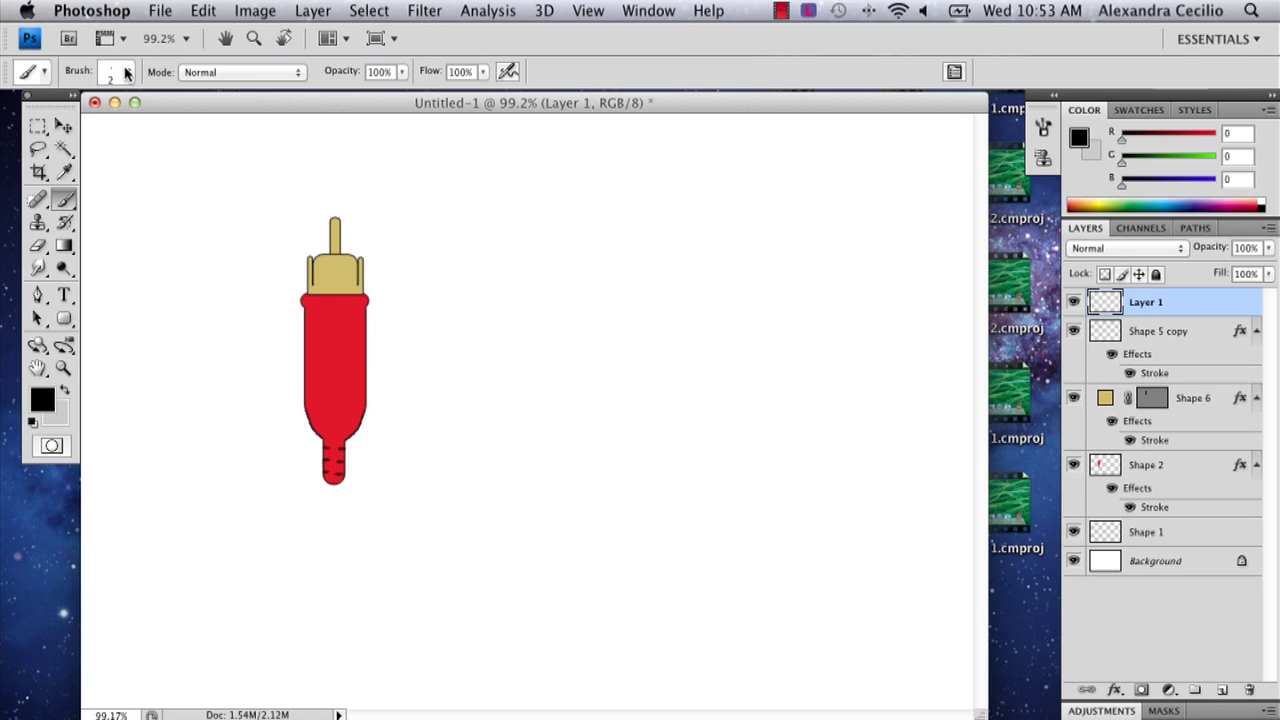
Paint a 13 px black wavy cable down from the plug on a new layer above Shape 1.
{"action": "left_click", "coordinate": [128, 72]}
{"action": "left_click_drag", "start_coordinate": [45, 126], "coordinate": [35, 124]}
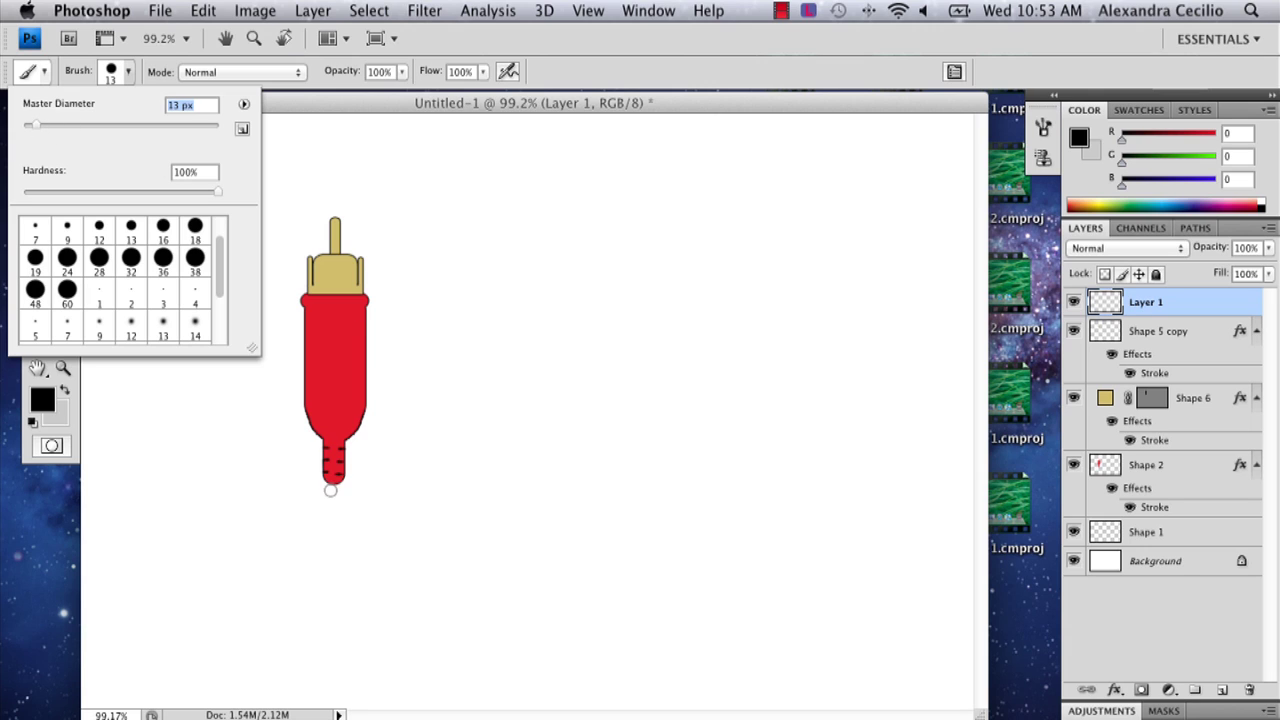
{"action": "left_click", "coordinate": [1146, 534]}
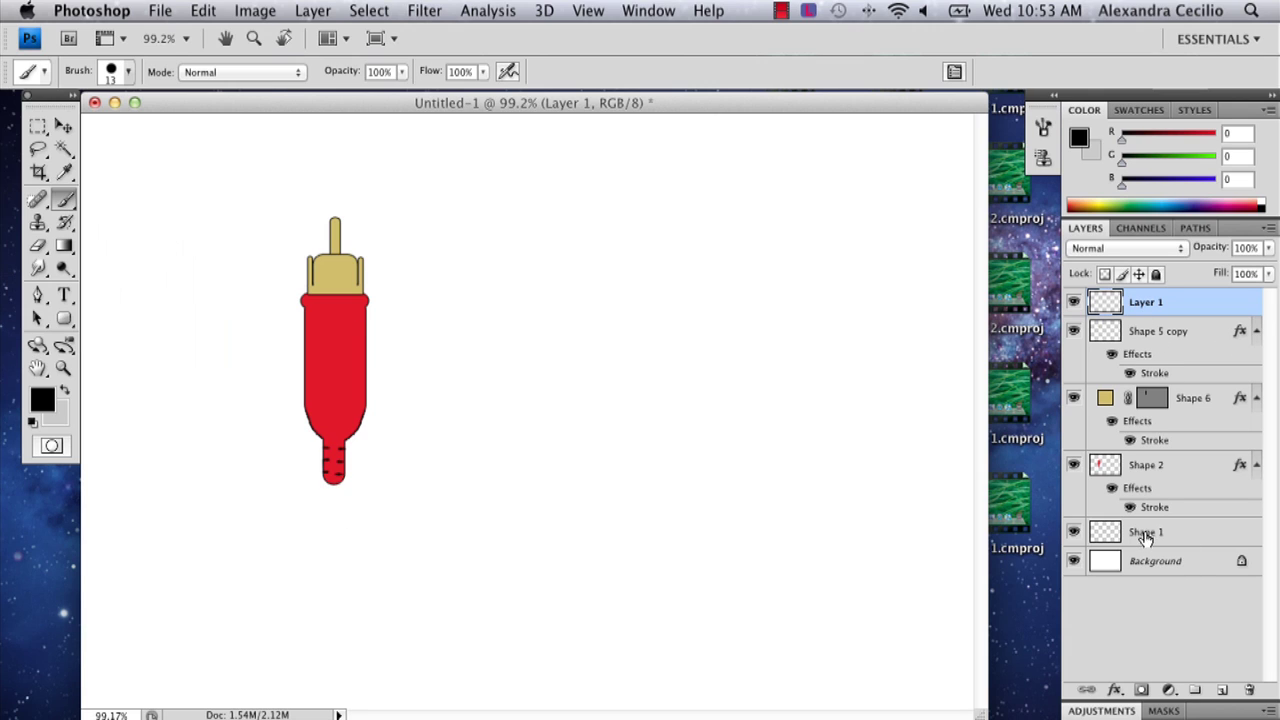
{"action": "left_click", "coordinate": [1147, 533]}
{"action": "left_click", "coordinate": [1222, 690]}
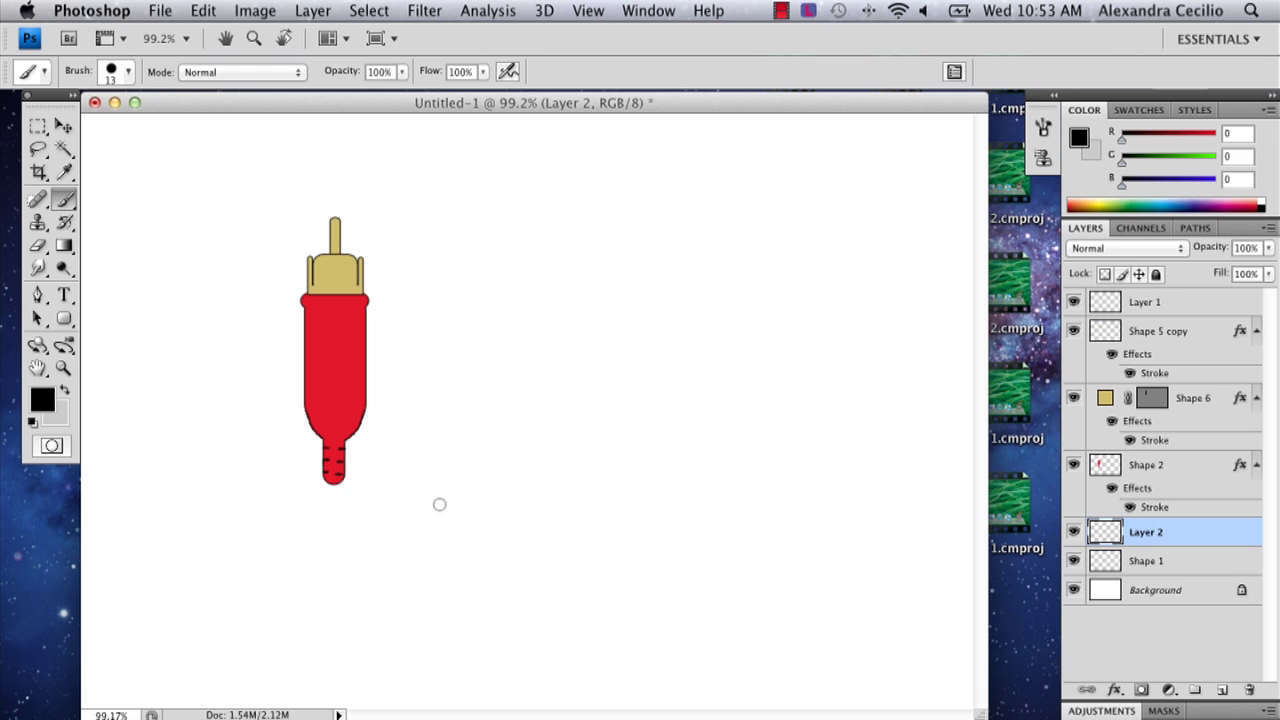
{"action": "mouse_move", "coordinate": [333, 477]}
{"action": "left_mouse_down"}
{"action": "mouse_move", "coordinate": [352, 578]}
{"action": "mouse_move", "coordinate": [343, 672]}
{"action": "left_mouse_up"}
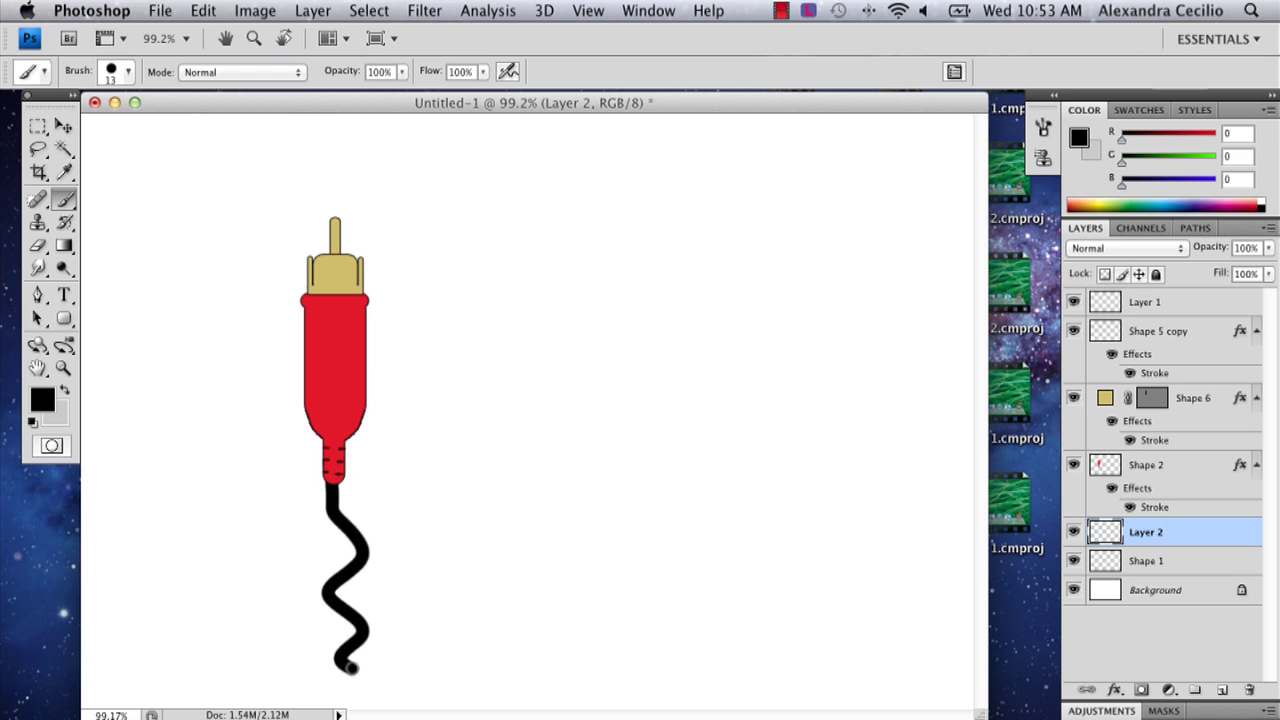